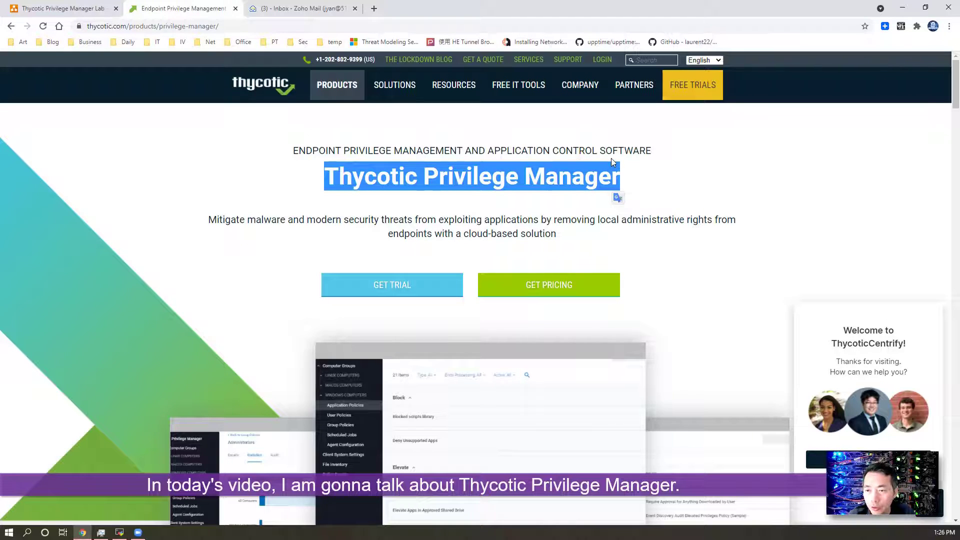
- Examine the Thycotic Privilege Manager product page, including its console preview and feature overview
{"action": "left_click", "coordinate": [654, 160]}
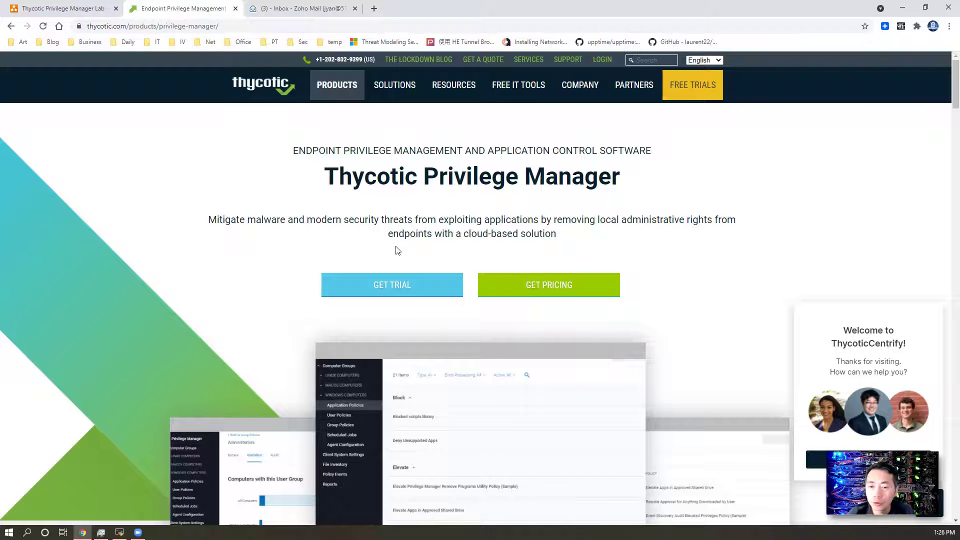
{"action": "scroll", "coordinate": [397, 250], "scroll_direction": "down", "scroll_amount": 1}
{"action": "scroll", "coordinate": [398, 250], "scroll_direction": "down", "scroll_amount": 2}
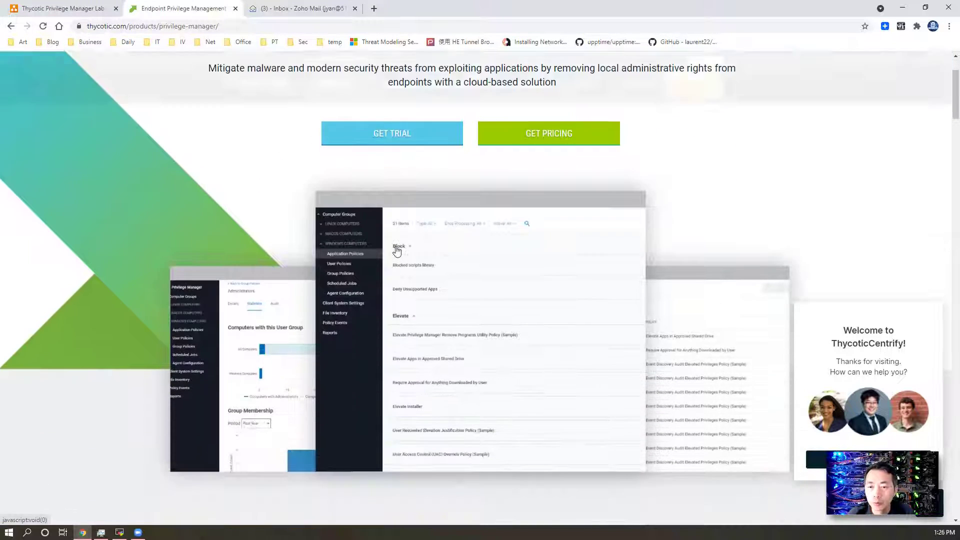
{"action": "scroll", "coordinate": [397, 250], "scroll_direction": "down", "scroll_amount": 2}
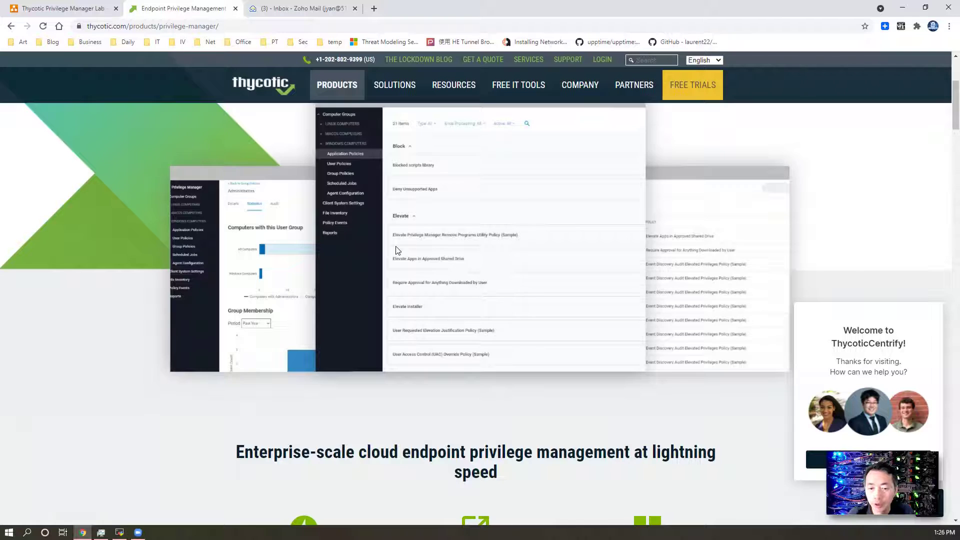
{"action": "scroll", "coordinate": [398, 250], "scroll_direction": "down", "scroll_amount": 3}
{"action": "scroll", "coordinate": [397, 250], "scroll_direction": "down", "scroll_amount": 2}
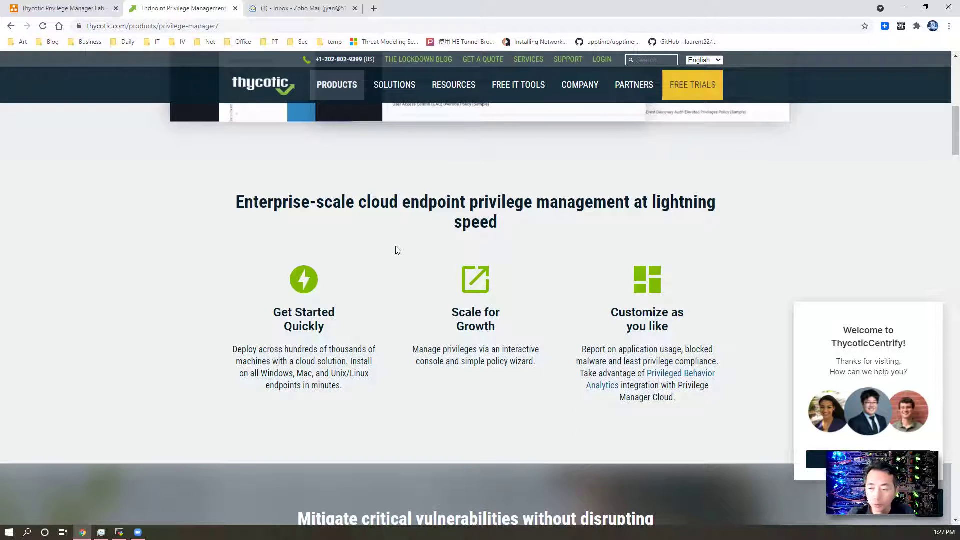
{"action": "scroll", "coordinate": [397, 250], "scroll_direction": "down", "scroll_amount": 2}
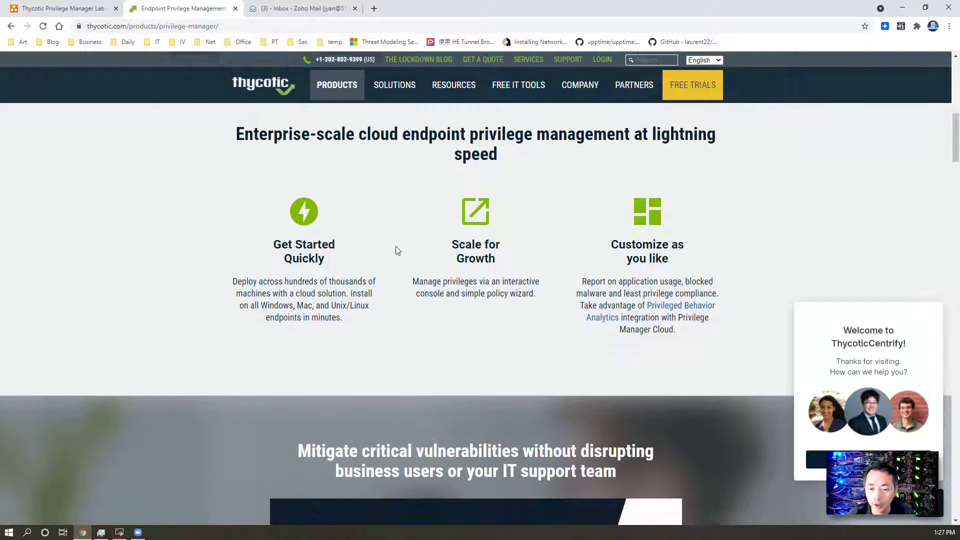
{"action": "scroll", "coordinate": [397, 250], "scroll_direction": "down", "scroll_amount": 2}
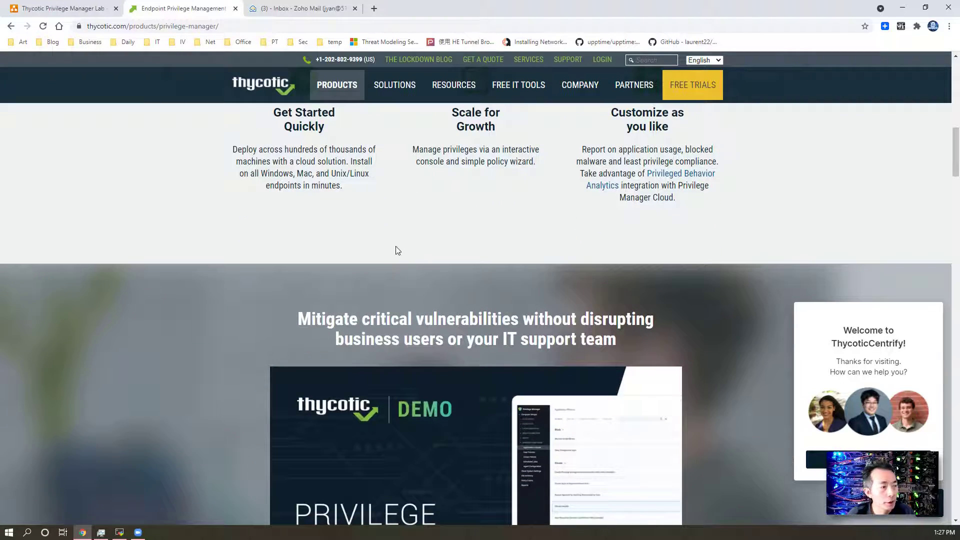
{"action": "scroll", "coordinate": [398, 250], "scroll_direction": "up", "scroll_amount": 7}
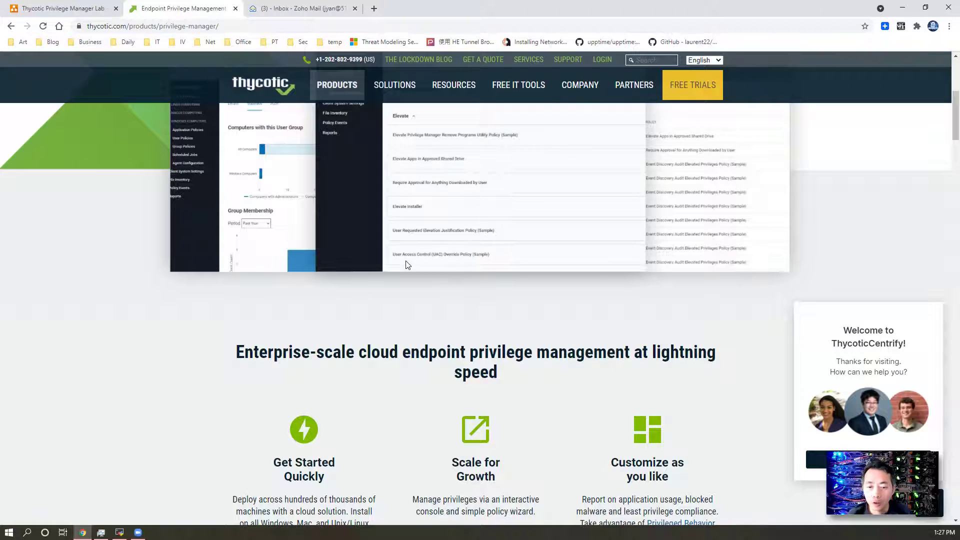
{"action": "scroll", "coordinate": [408, 265], "scroll_direction": "up", "scroll_amount": 7}
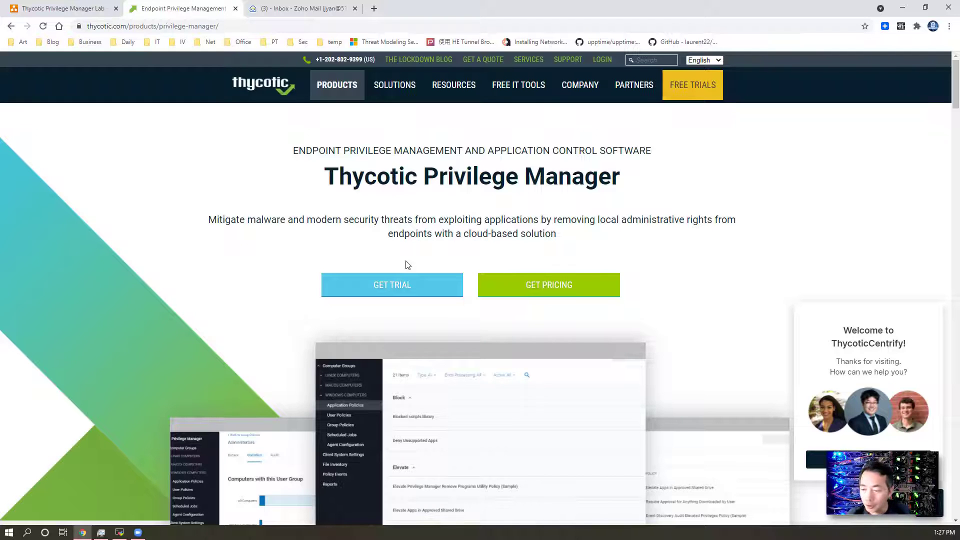
{"action": "scroll", "coordinate": [408, 265], "scroll_direction": "down", "scroll_amount": 4}
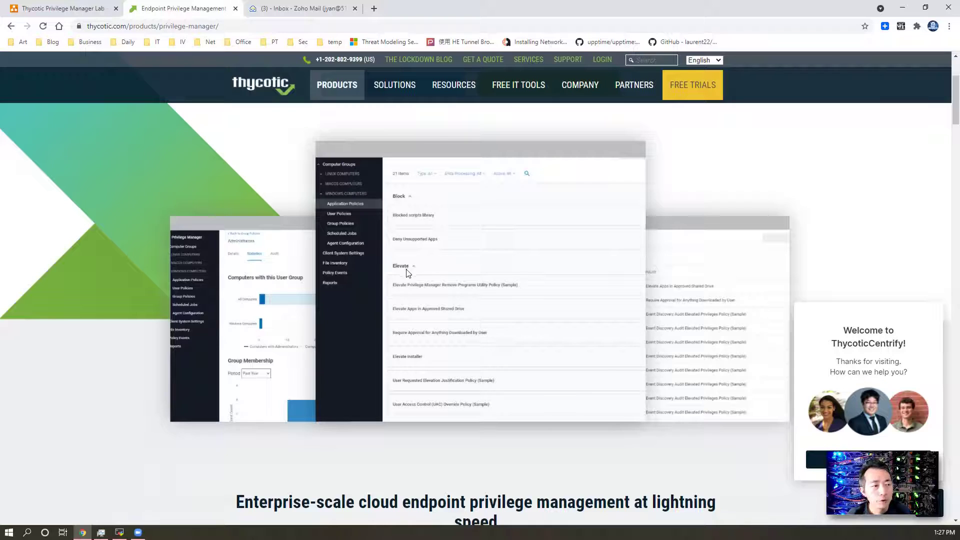
{"action": "scroll", "coordinate": [409, 324], "scroll_direction": "down", "scroll_amount": 3}
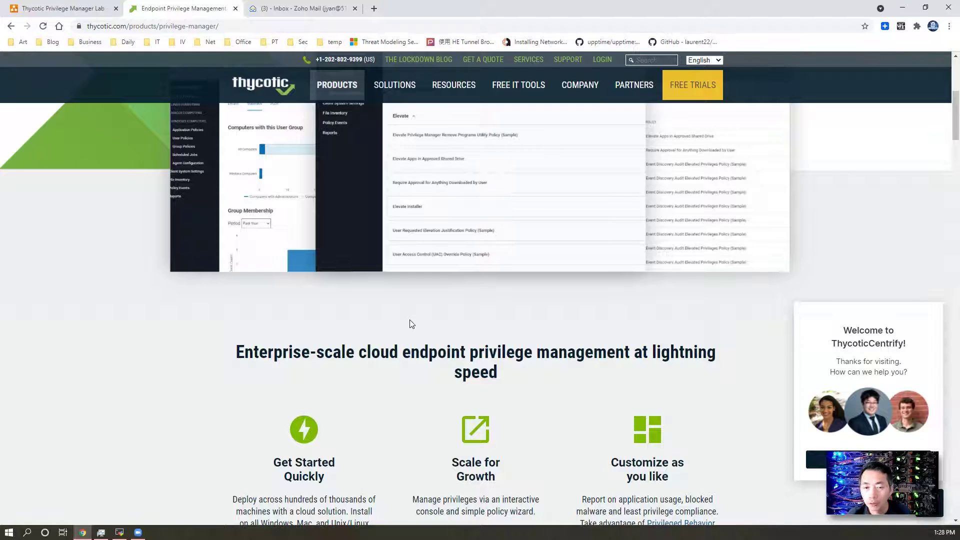
{"action": "scroll", "coordinate": [410, 323], "scroll_direction": "up", "scroll_amount": 3}
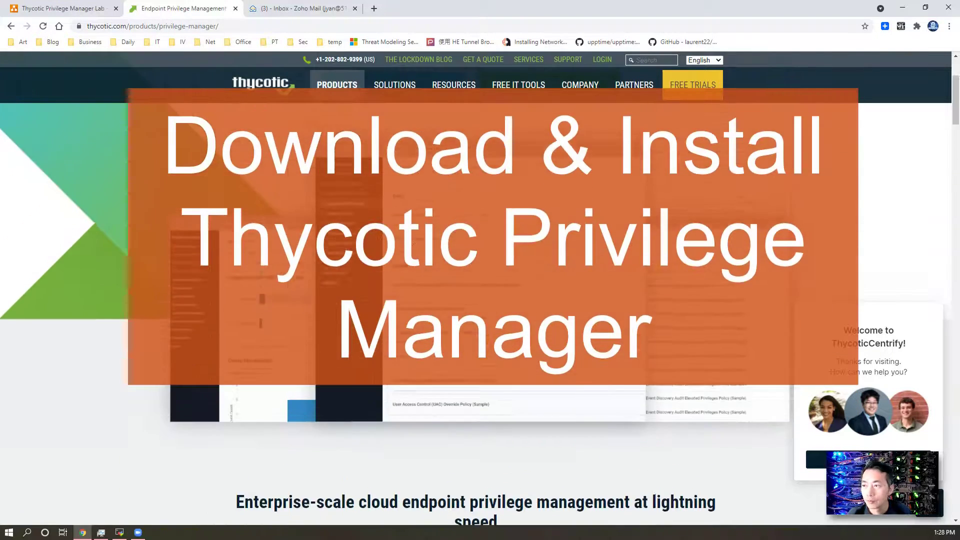
{"action": "scroll", "coordinate": [480, 300], "scroll_direction": "up", "scroll_amount": 3}
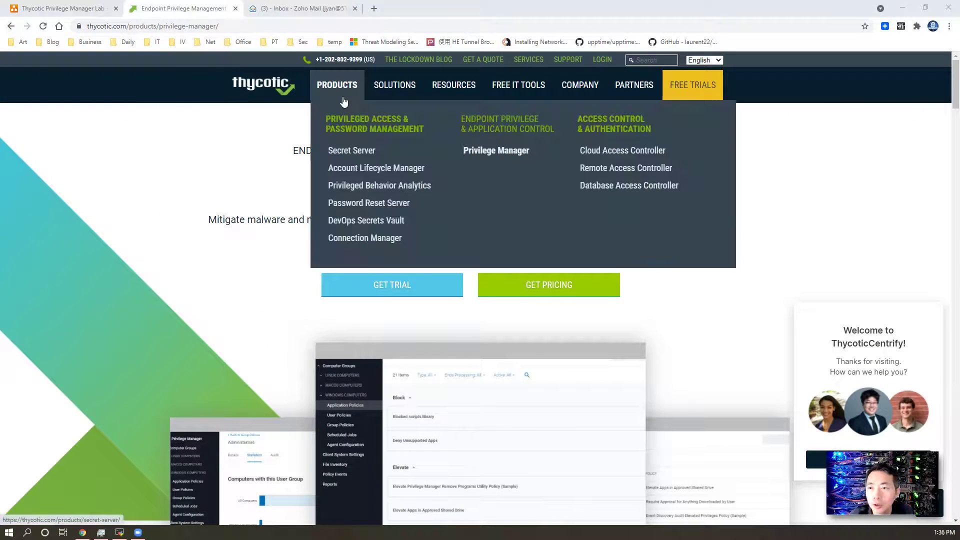
- Open the Privilege Manager trial page from the free trials and review its desktop, server and duration limits
{"action": "left_click", "coordinate": [702, 90]}
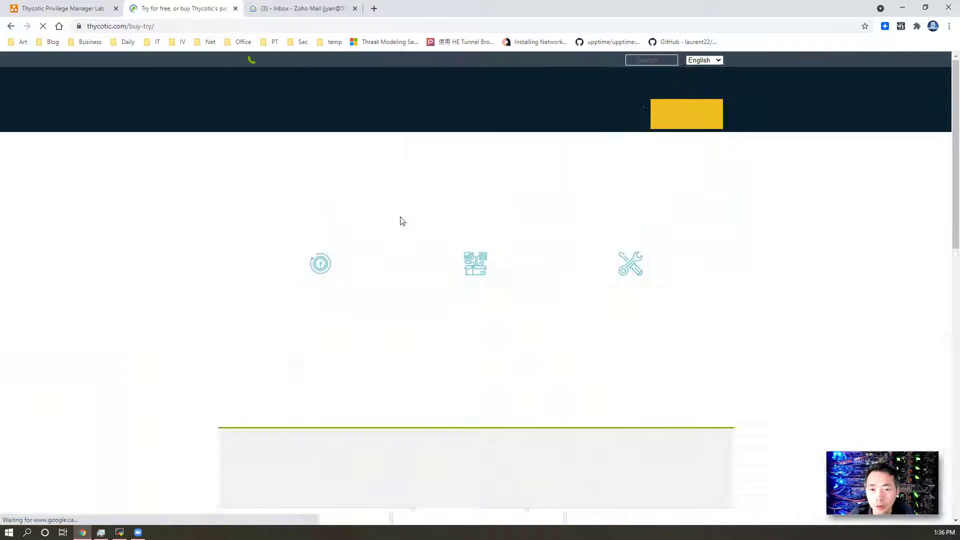
{"action": "scroll", "coordinate": [334, 255], "scroll_direction": "down", "scroll_amount": 7}
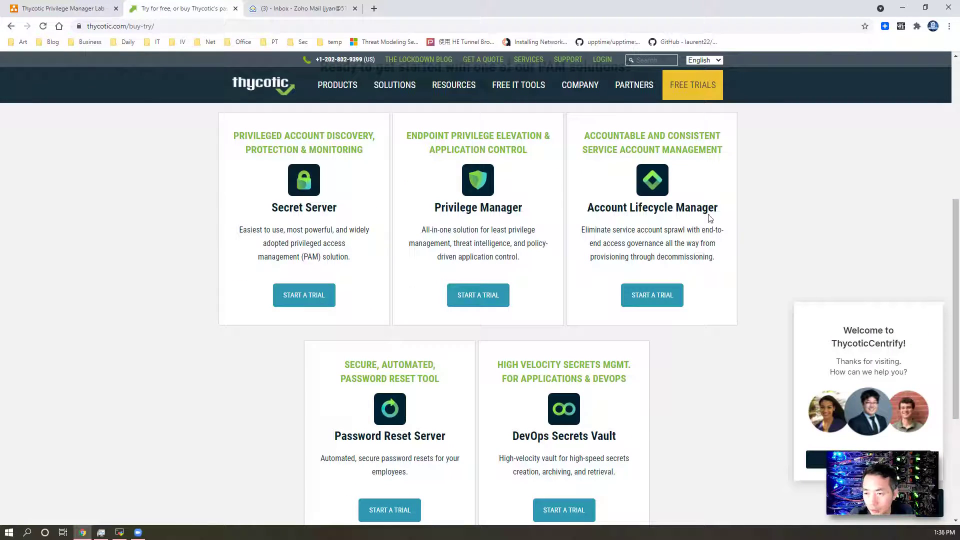
{"action": "scroll", "coordinate": [469, 445], "scroll_direction": "down", "scroll_amount": 2}
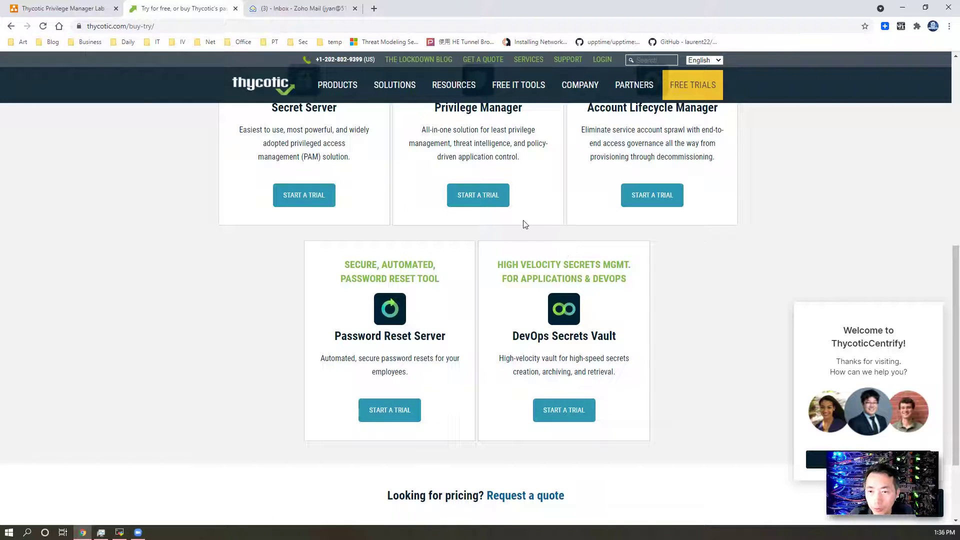
{"action": "scroll", "coordinate": [522, 241], "scroll_direction": "down", "scroll_amount": 2}
{"action": "scroll", "coordinate": [522, 241], "scroll_direction": "up", "scroll_amount": 3}
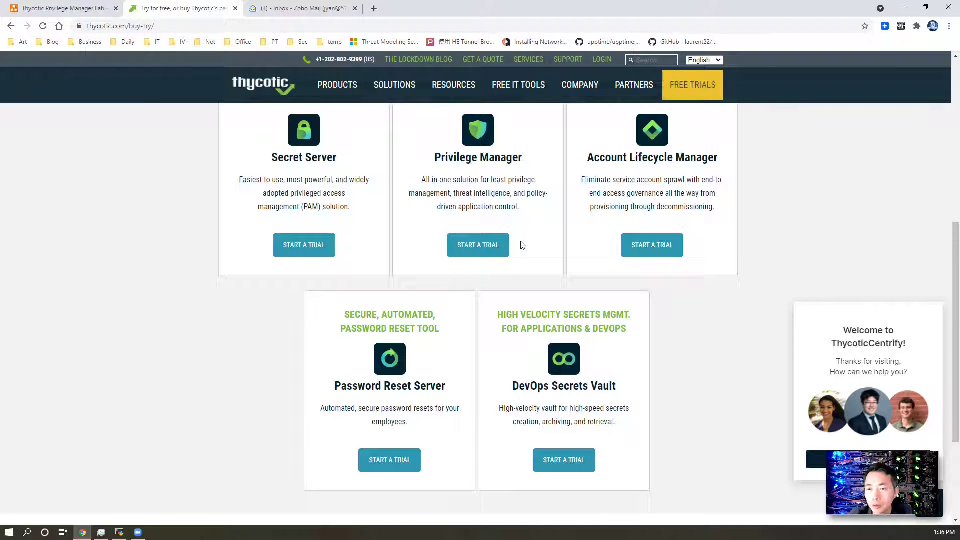
{"action": "scroll", "coordinate": [522, 245], "scroll_direction": "up", "scroll_amount": 1}
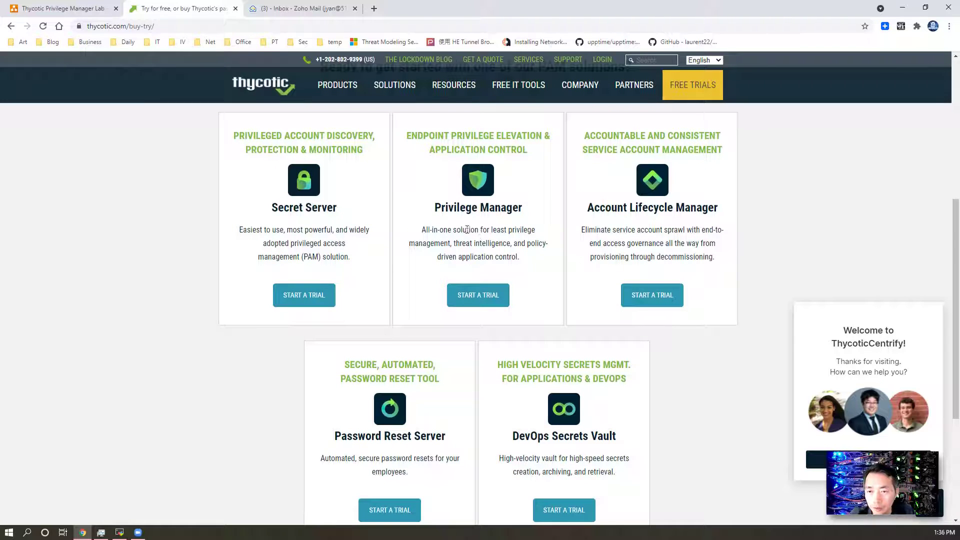
{"action": "left_click_drag", "start_coordinate": [435, 210], "coordinate": [530, 228]}
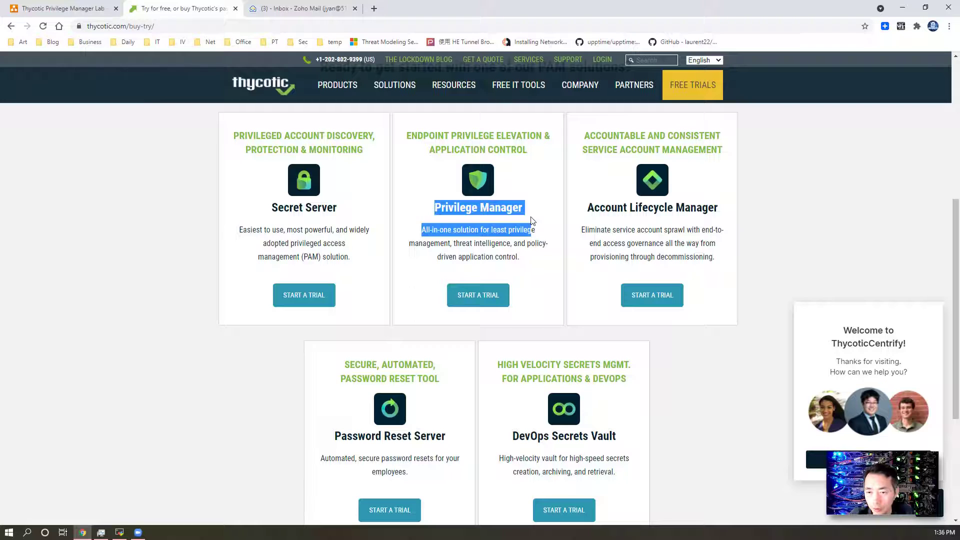
{"action": "left_click", "coordinate": [484, 295]}
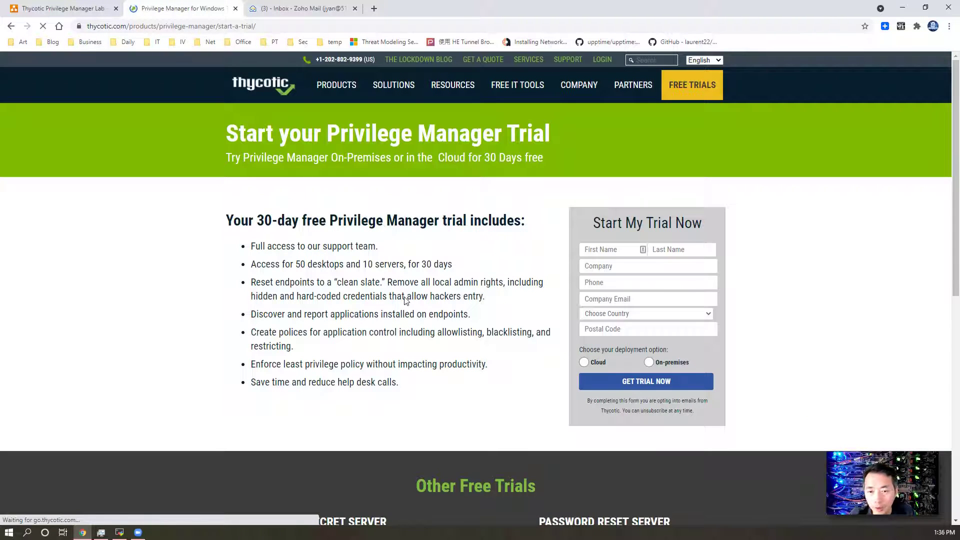
{"action": "left_click_drag", "start_coordinate": [416, 264], "coordinate": [459, 265]}
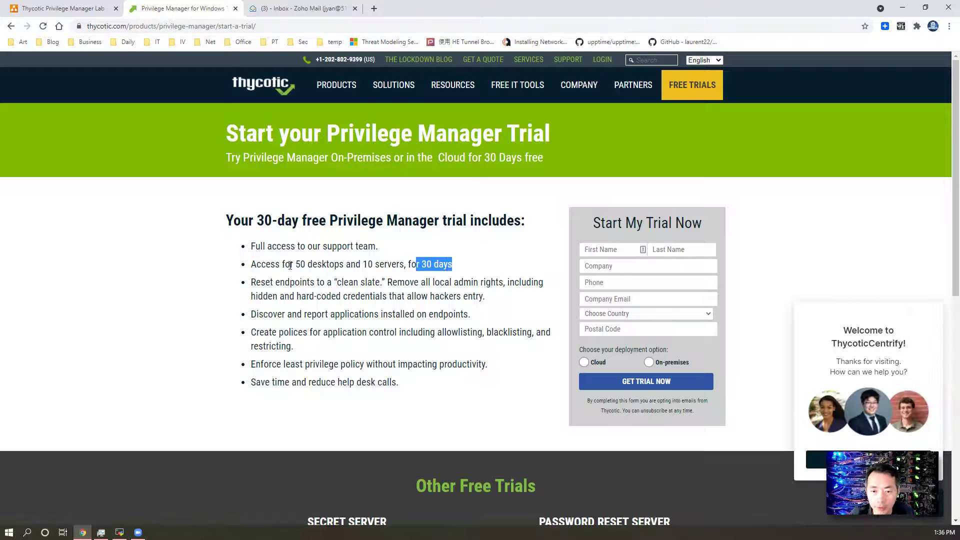
{"action": "left_click_drag", "start_coordinate": [290, 266], "coordinate": [406, 263]}
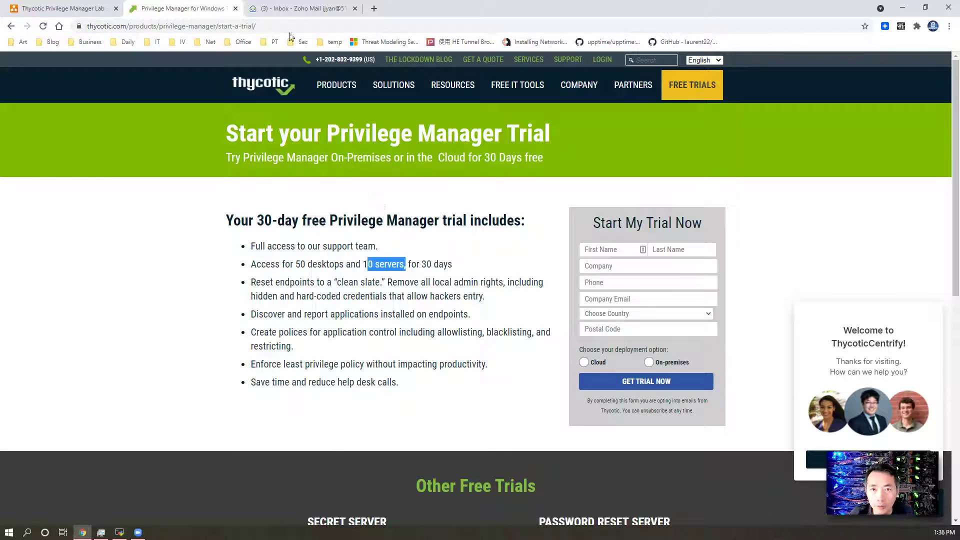
- From the Privilege Manager Trial e-mail in Zoho Mail, open the installation guide and the download page in new tabs, and view the guide
{"action": "left_click", "coordinate": [285, 7]}
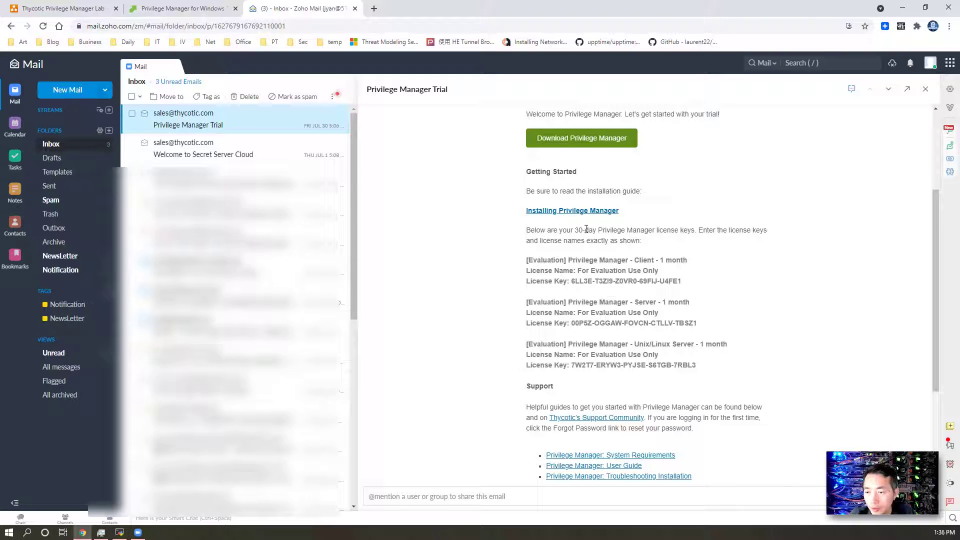
{"action": "right_click", "coordinate": [554, 211]}
{"action": "key", "text": "Escape"}
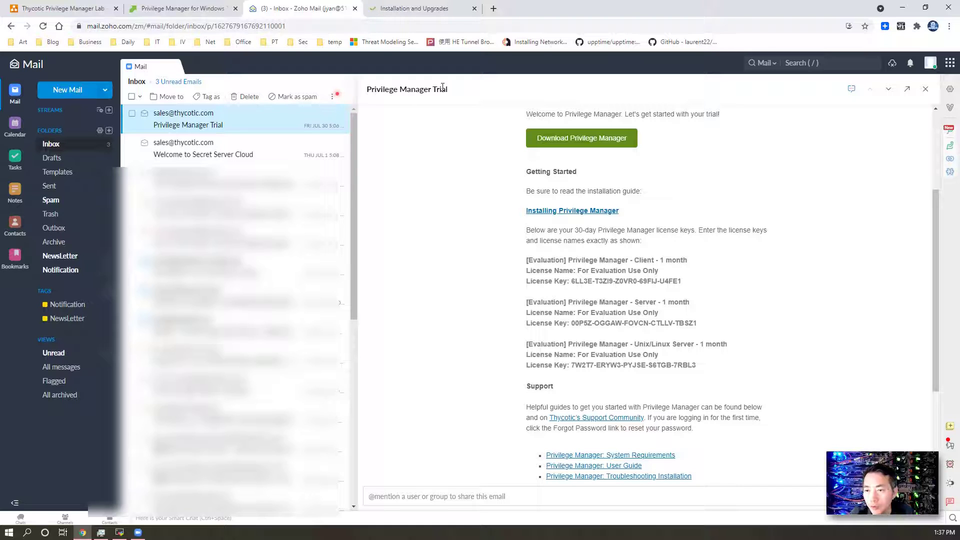
{"action": "right_click", "coordinate": [555, 140]}
{"action": "left_click", "coordinate": [570, 146]}
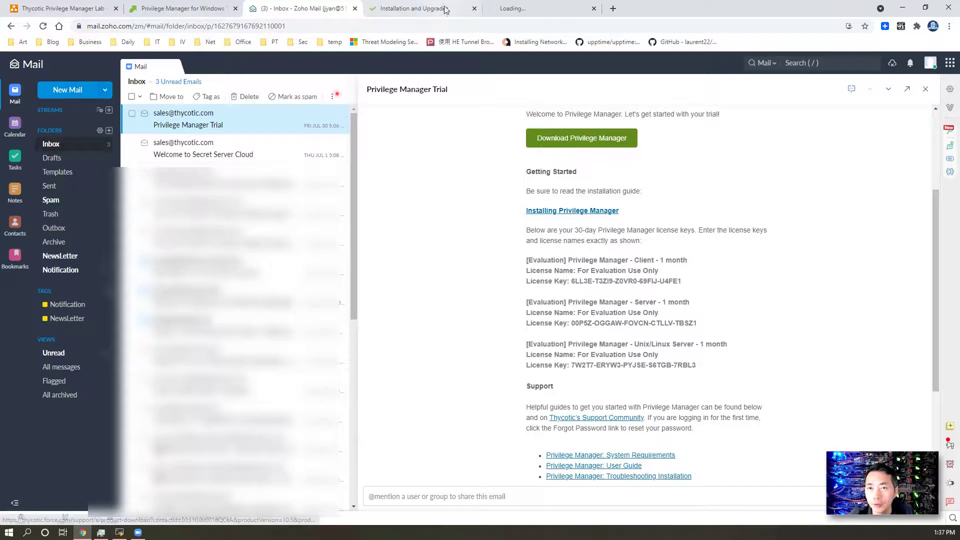
{"action": "left_click", "coordinate": [444, 10]}
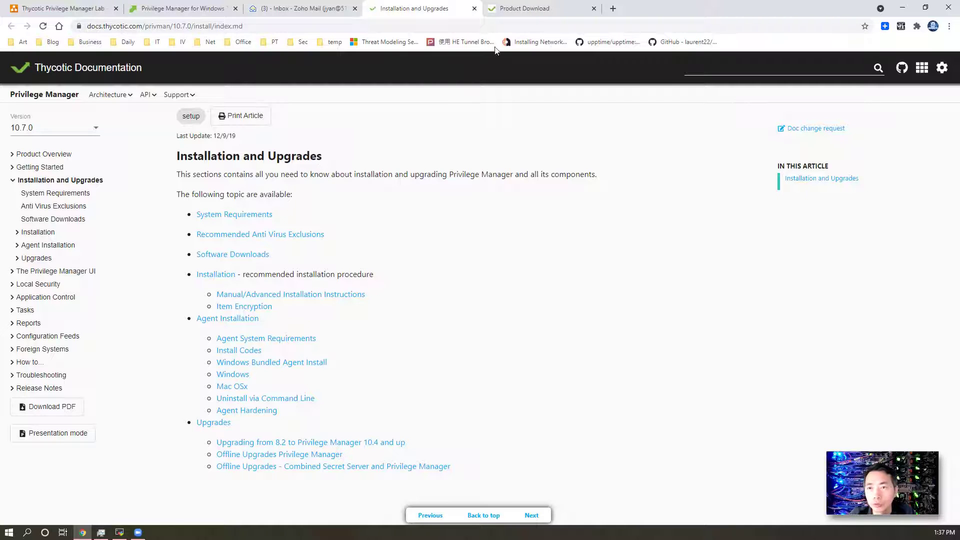
- On the Product Download page, answer No to managing or protecting EU citizens' information and continue
{"action": "left_click", "coordinate": [517, 9]}
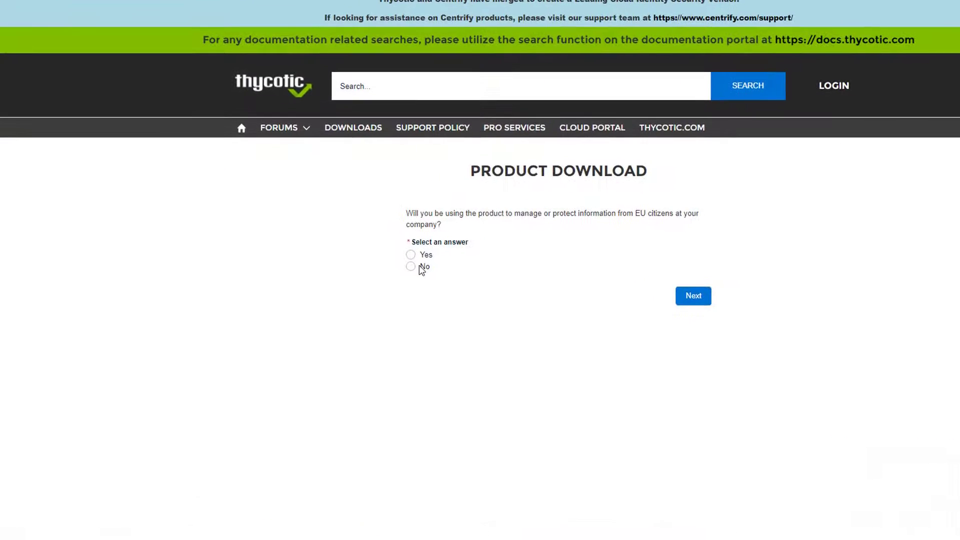
{"action": "left_click", "coordinate": [393, 277]}
{"action": "left_click", "coordinate": [649, 307]}
- Accept the Thycotic End User License Agreement and download the Privilege Manager Installer (.exe) for automated installation
{"action": "scroll", "coordinate": [598, 462], "scroll_direction": "down", "scroll_amount": 5}
{"action": "left_click", "coordinate": [553, 509]}
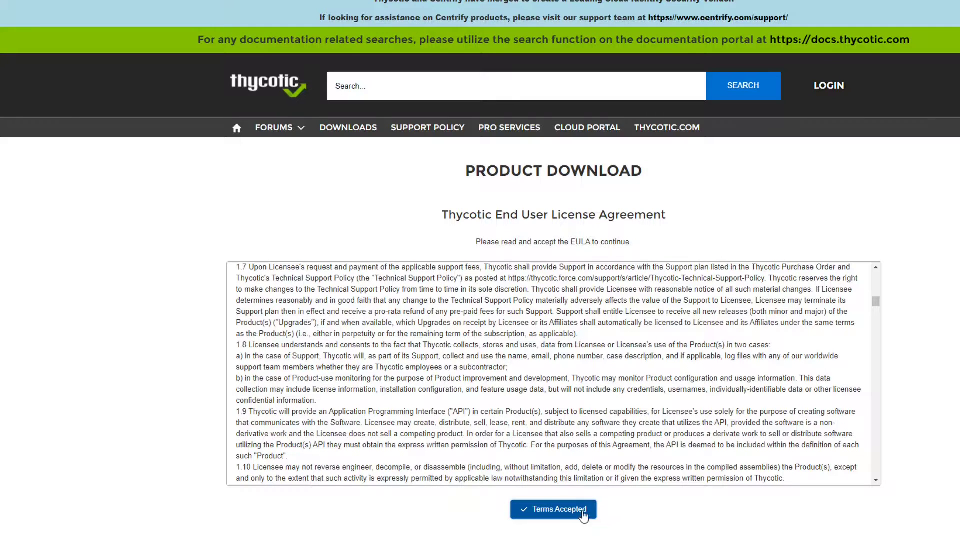
{"action": "left_click_drag", "start_coordinate": [875, 301], "coordinate": [701, 497]}
{"action": "scroll", "coordinate": [583, 481], "scroll_direction": "down", "scroll_amount": 1}
{"action": "left_click", "coordinate": [688, 519]}
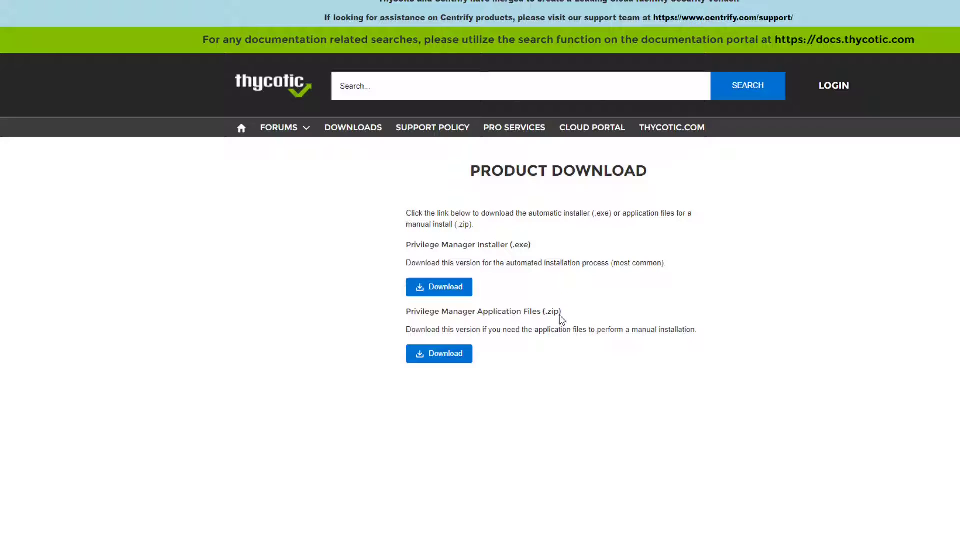
{"action": "left_click_drag", "start_coordinate": [618, 332], "coordinate": [704, 340]}
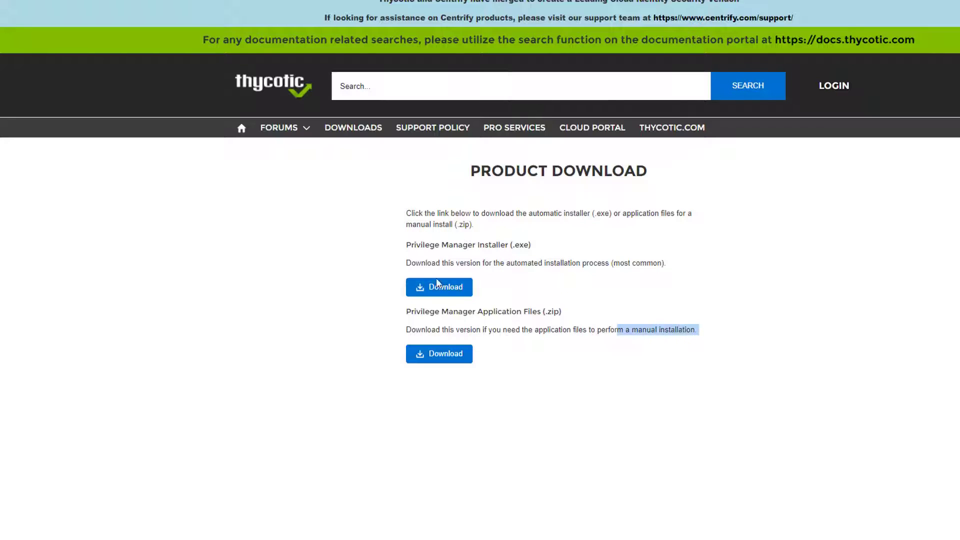
{"action": "left_click", "coordinate": [459, 290]}
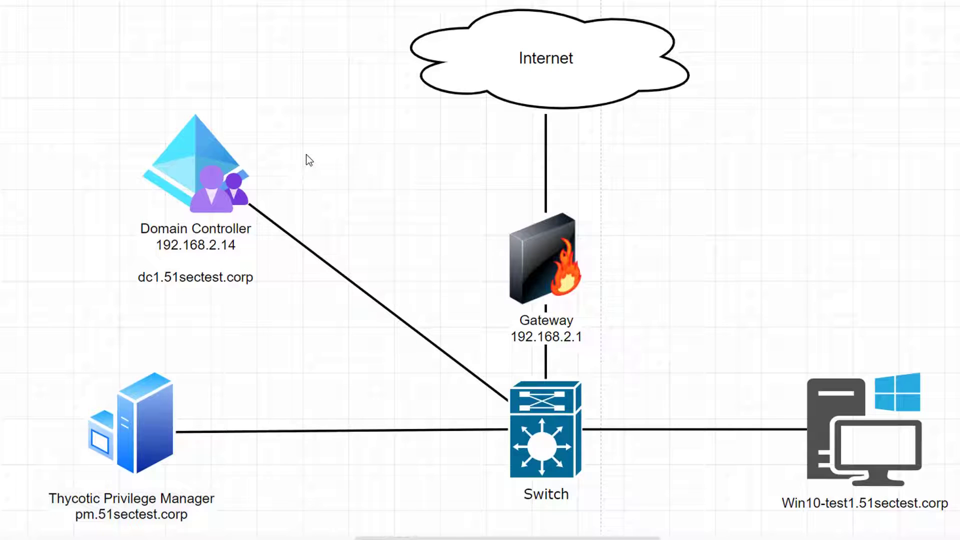
- Examine the gateway, domain controller, Privilege Manager server and Windows 10 client in the lab network diagram
{"action": "left_click", "coordinate": [555, 241]}
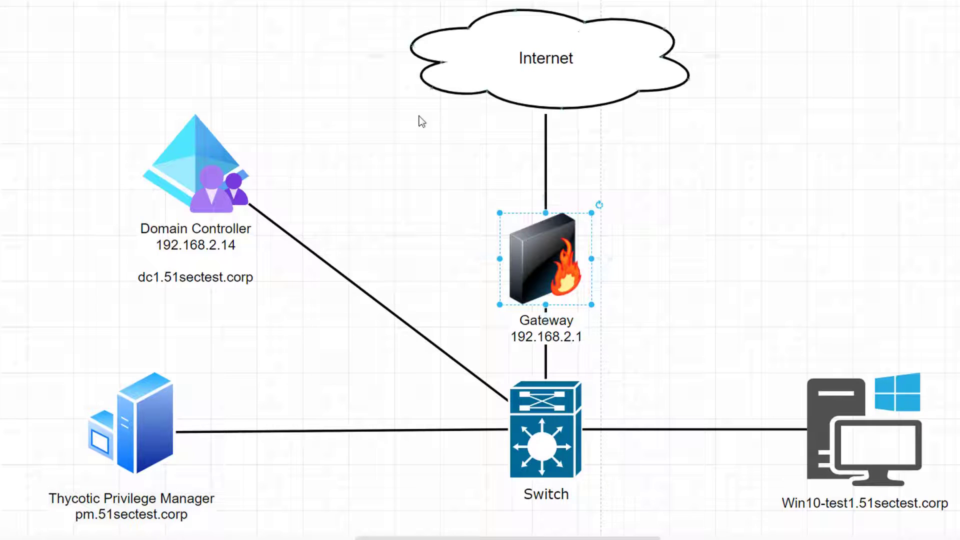
{"action": "left_click", "coordinate": [194, 156]}
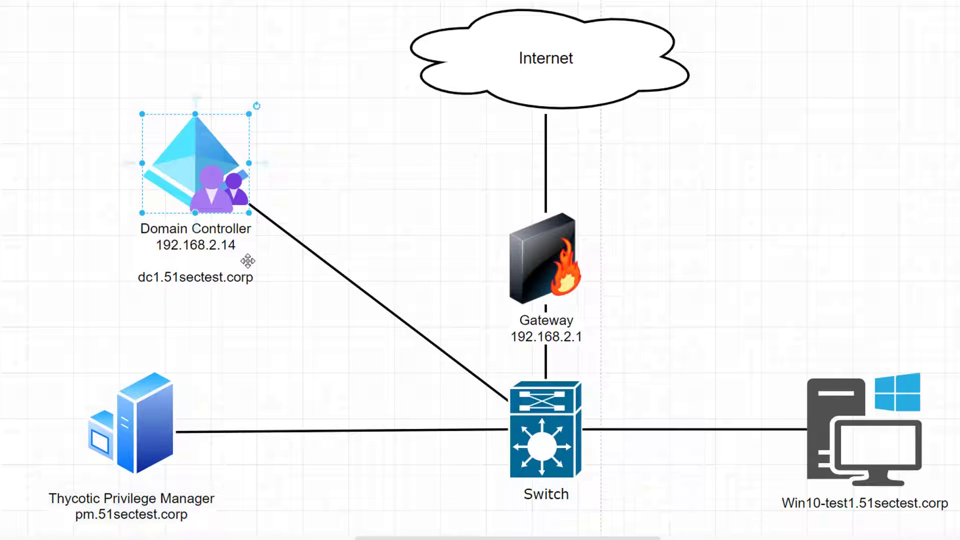
{"action": "left_click", "coordinate": [143, 433]}
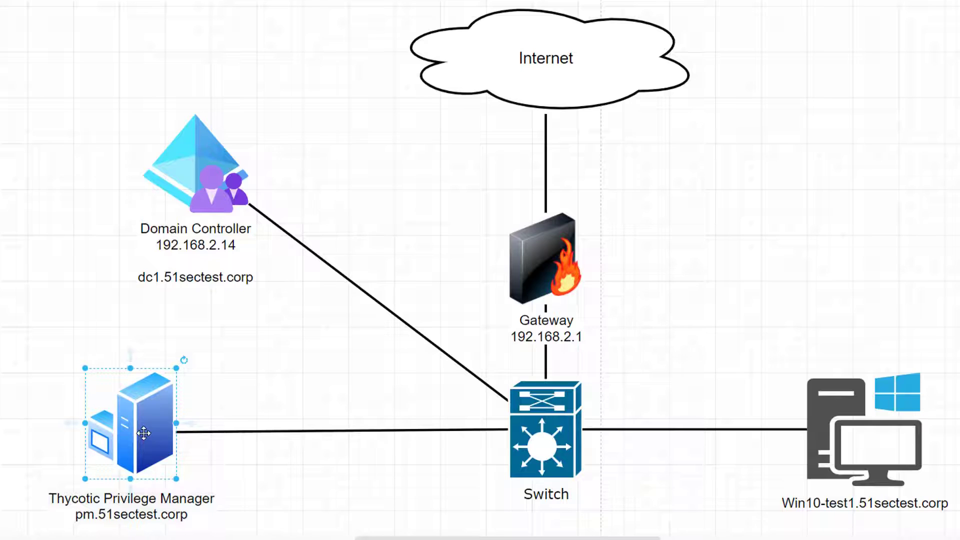
{"action": "left_click", "coordinate": [849, 444]}
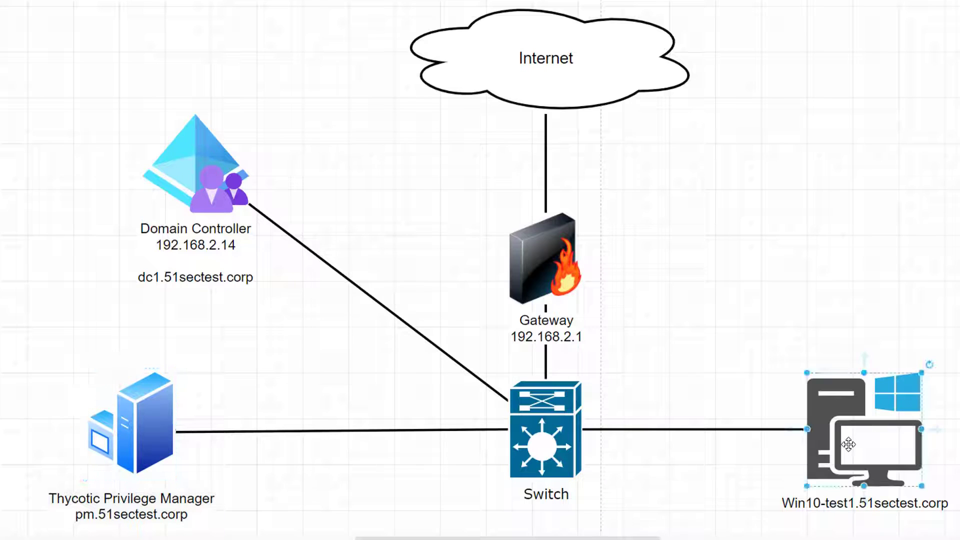
{"action": "left_click", "coordinate": [164, 416]}
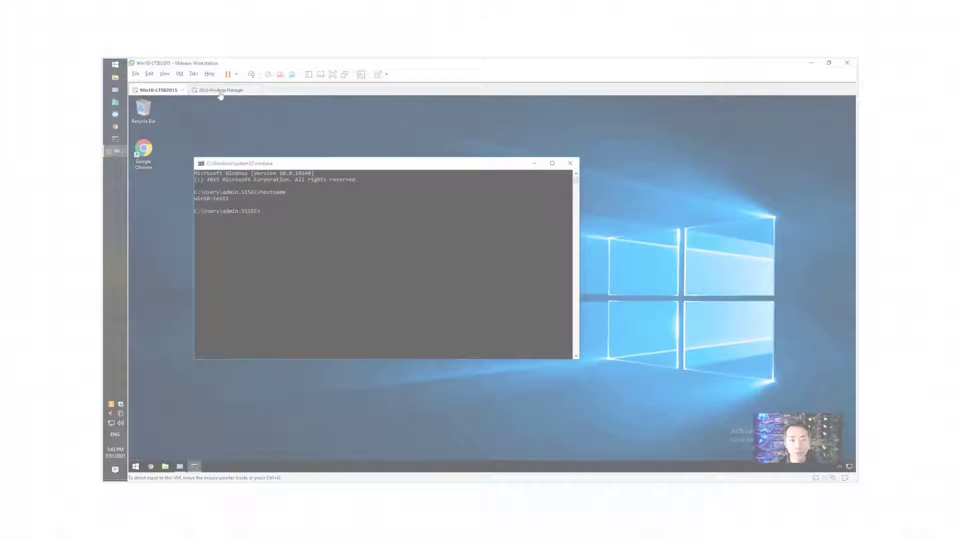
- Check the setup file in C:\temp on the 2016-Privilege Manager VM and the hostname output on the Win10-LTSB2015 VM
{"action": "left_click", "coordinate": [220, 91]}
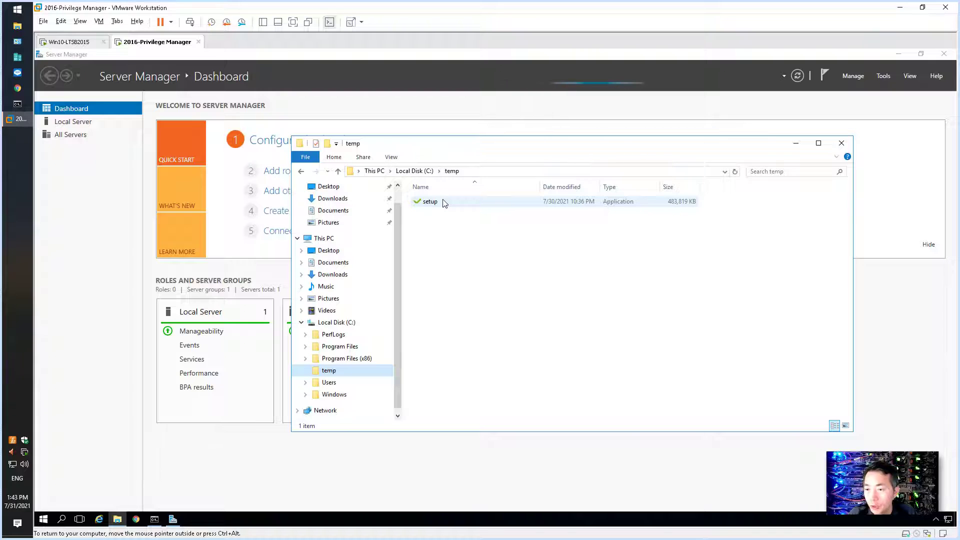
{"action": "left_click", "coordinate": [445, 202]}
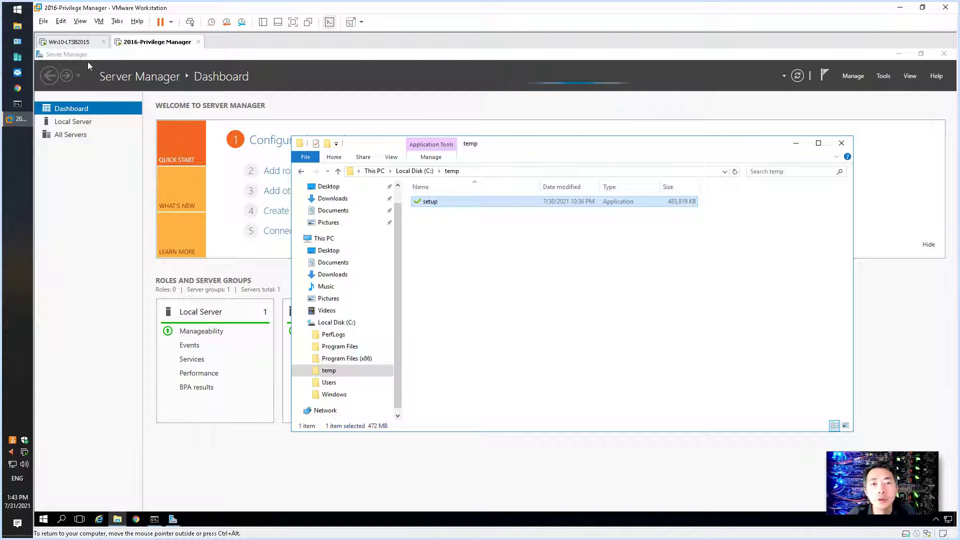
{"action": "left_click", "coordinate": [83, 42]}
{"action": "left_click", "coordinate": [223, 191]}
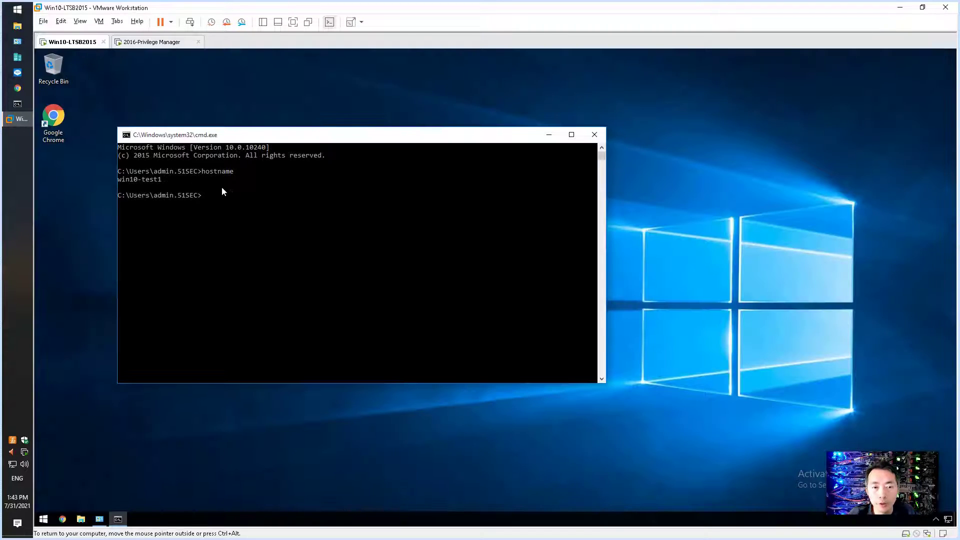
{"action": "left_click_drag", "start_coordinate": [174, 181], "coordinate": [124, 186]}
{"action": "left_click", "coordinate": [188, 210]}
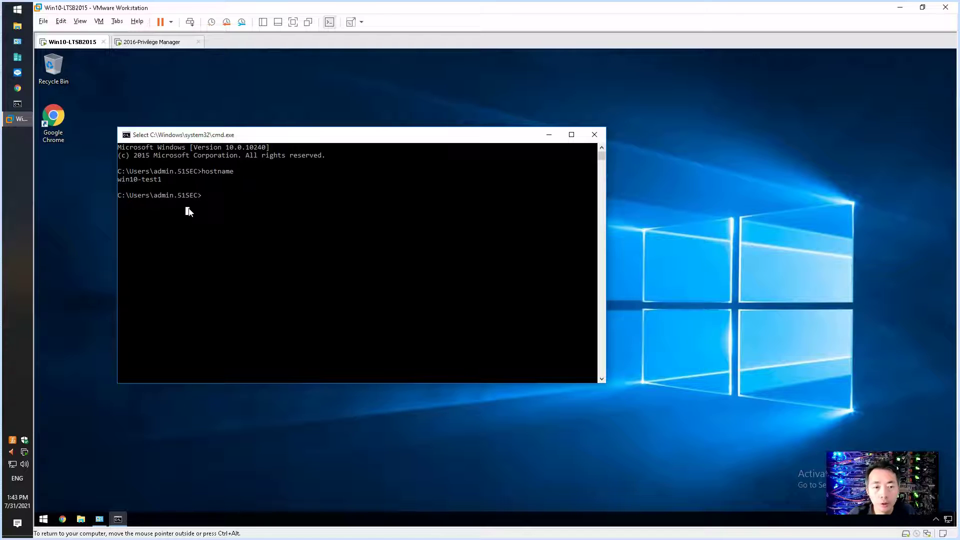
- Run setup from C:\temp as administrator on the 2016-Privilege Manager VM and minimize the folder window covering the installer
{"action": "left_click", "coordinate": [152, 42]}
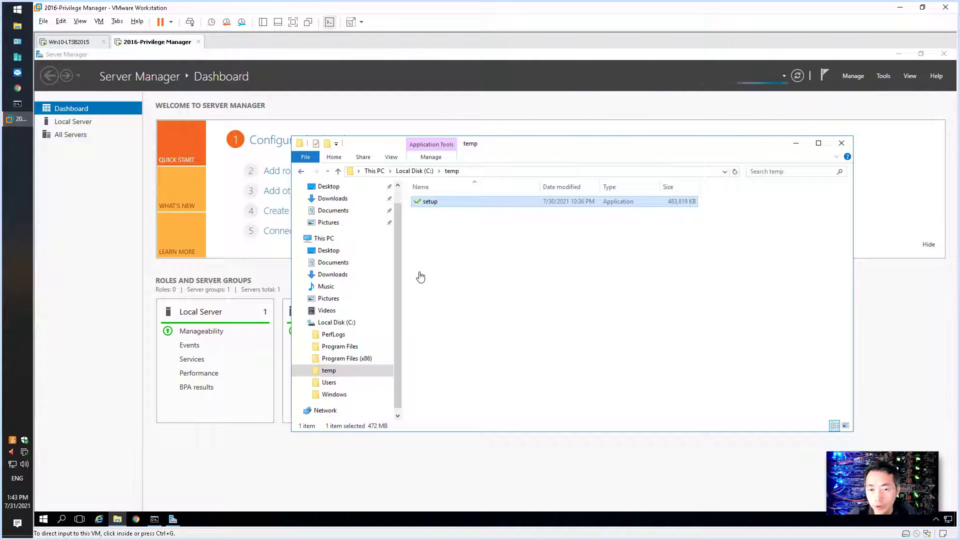
{"action": "right_click", "coordinate": [449, 203]}
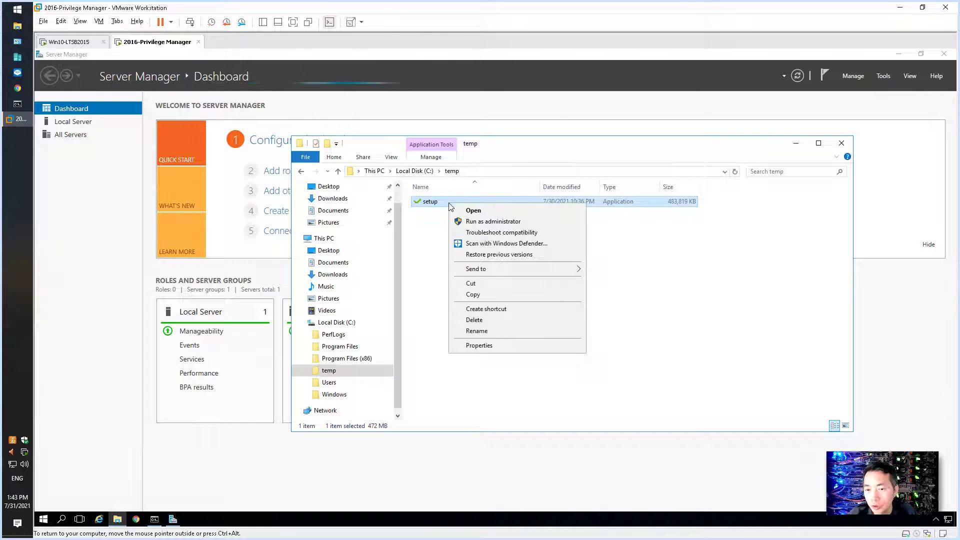
{"action": "left_click", "coordinate": [473, 221]}
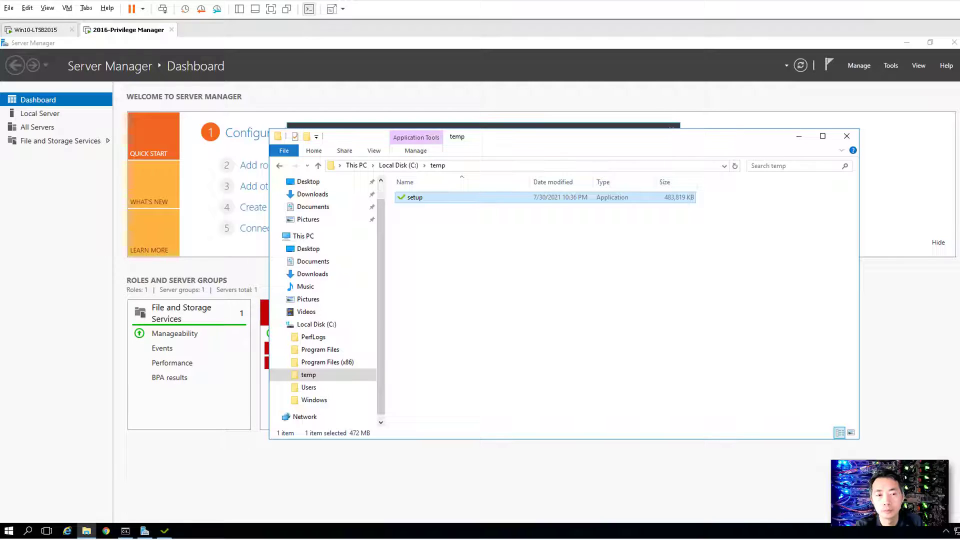
{"action": "left_click", "coordinate": [800, 136]}
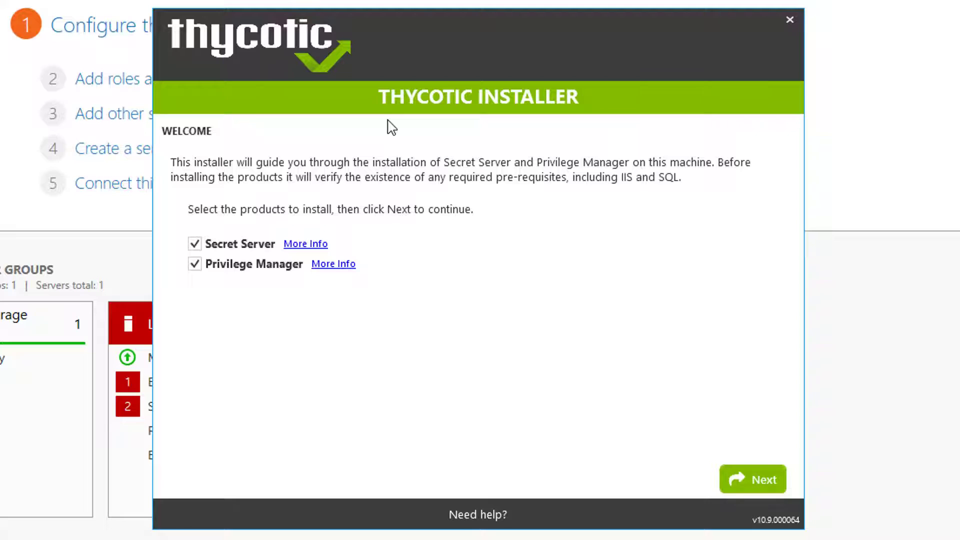
- Get past the product selection, choose to install SQL Server Express on this server, and continue to the prerequisites check
{"action": "left_click", "coordinate": [197, 244]}
{"action": "left_click", "coordinate": [196, 244]}
{"action": "left_click", "coordinate": [752, 479]}
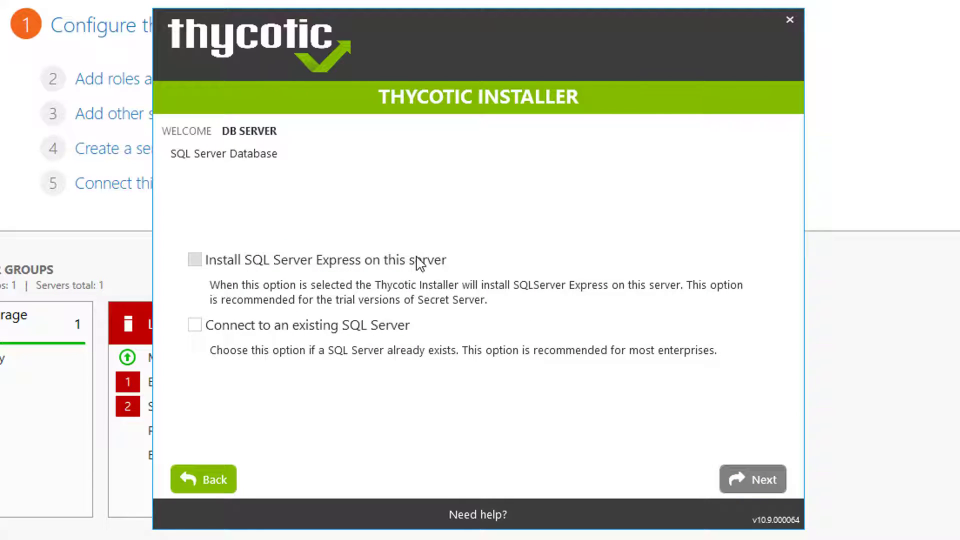
{"action": "left_click", "coordinate": [396, 260]}
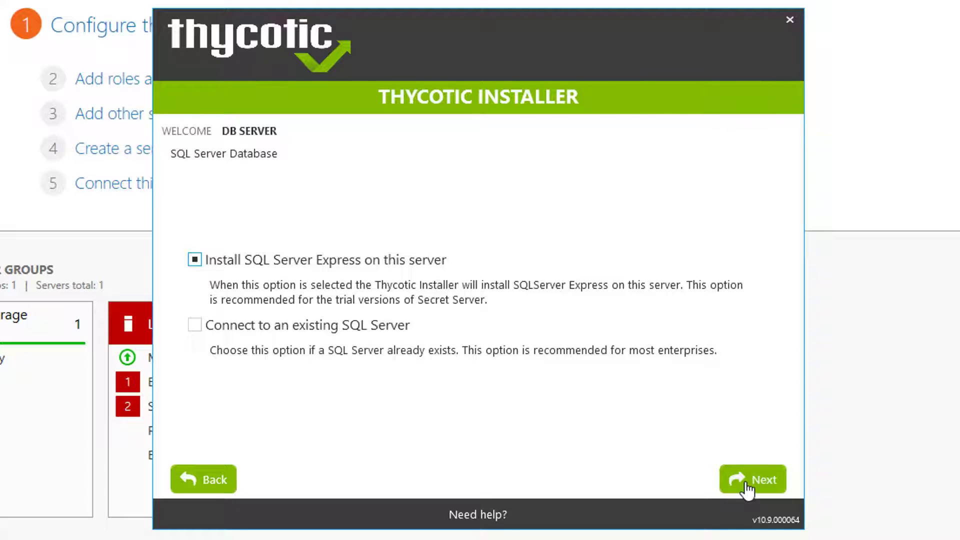
{"action": "left_click", "coordinate": [748, 488]}
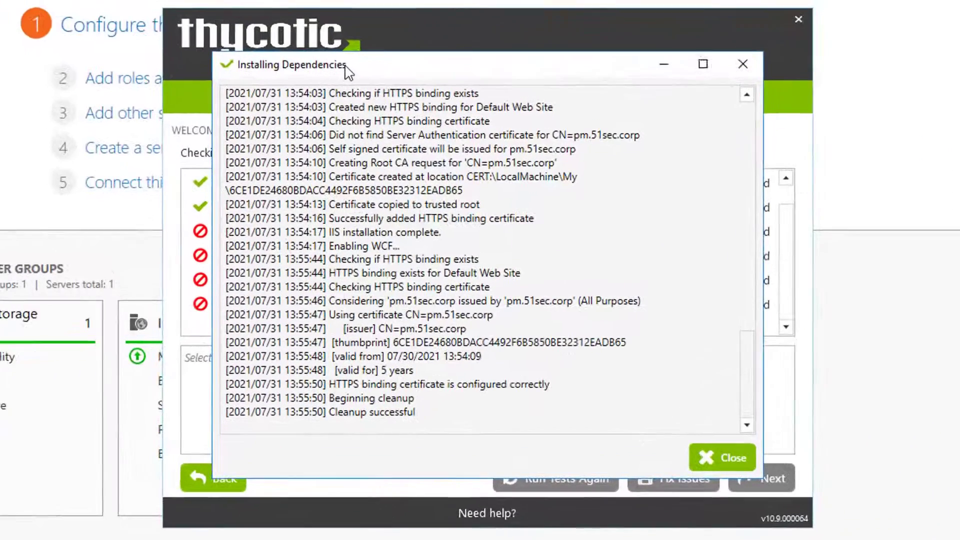
- Review the end of the Installing Dependencies log, close it, and check the prerequisite tests down to HTTPS Binding
{"action": "left_click", "coordinate": [427, 411]}
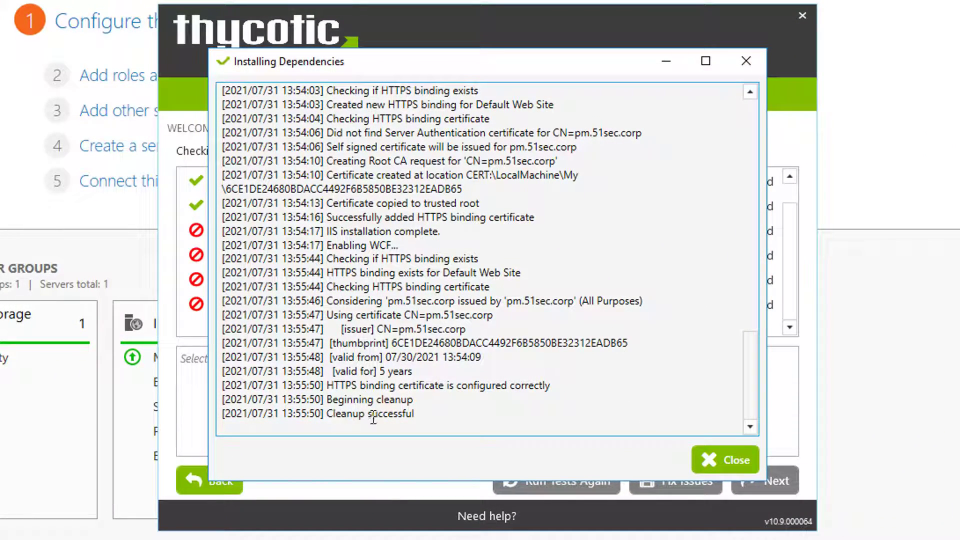
{"action": "left_click_drag", "start_coordinate": [373, 419], "coordinate": [420, 415]}
{"action": "left_click_drag", "start_coordinate": [750, 392], "coordinate": [721, 394]}
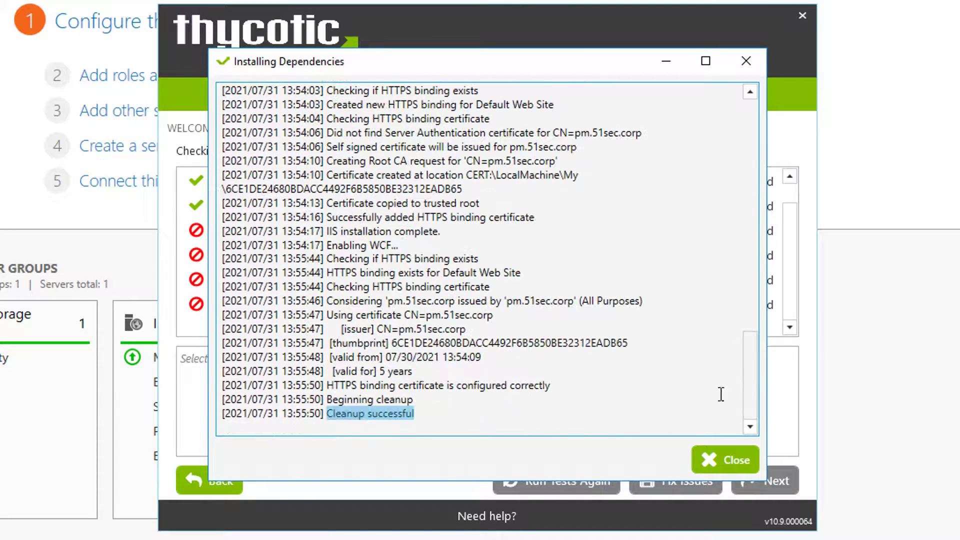
{"action": "left_click", "coordinate": [726, 459]}
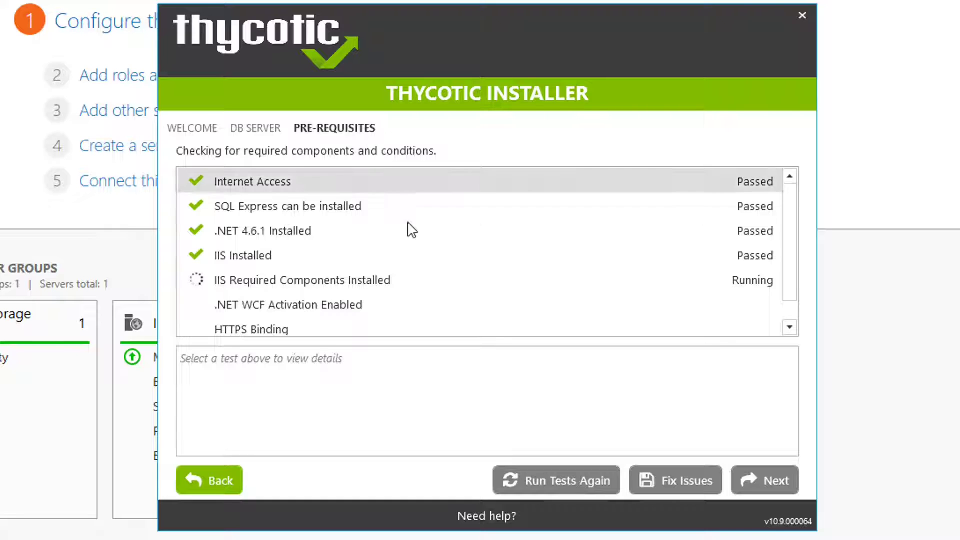
{"action": "scroll", "coordinate": [445, 319], "scroll_direction": "down", "scroll_amount": 1}
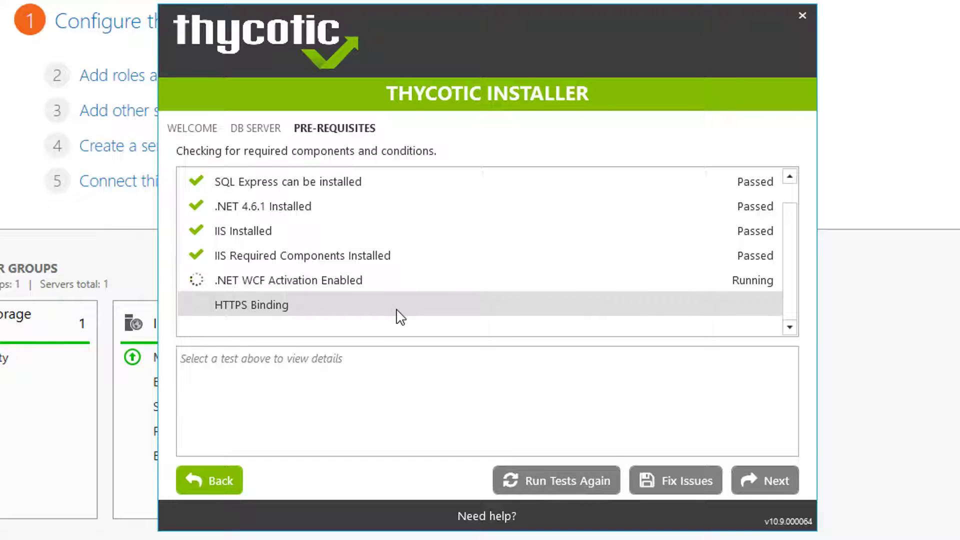
- Return to the SQL Server Database page and cancel the current installation
{"action": "left_click", "coordinate": [220, 481]}
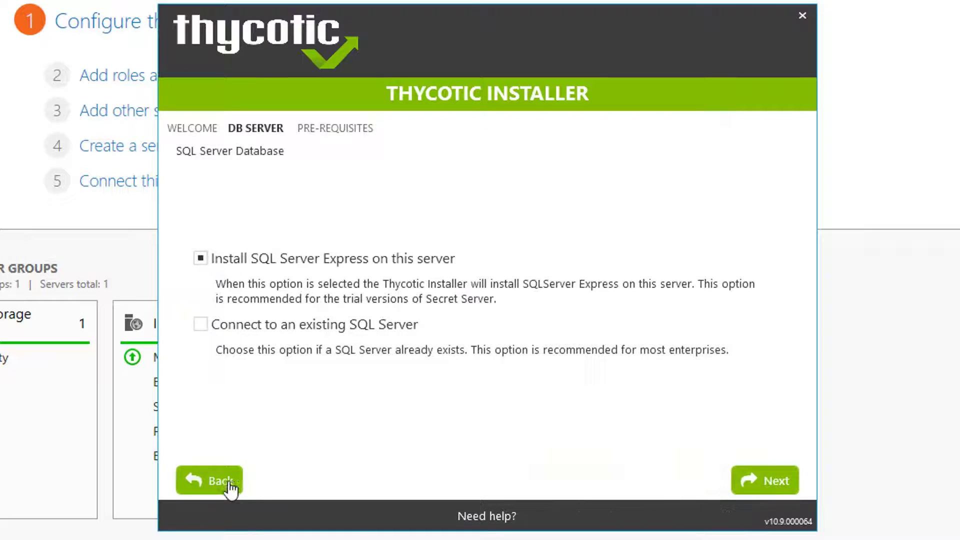
{"action": "left_click", "coordinate": [803, 17]}
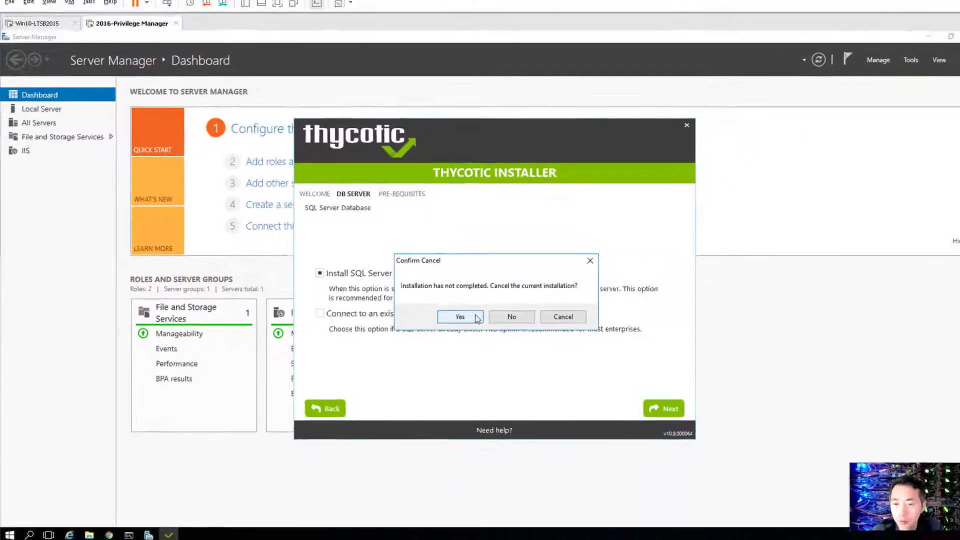
{"action": "left_click", "coordinate": [442, 330]}
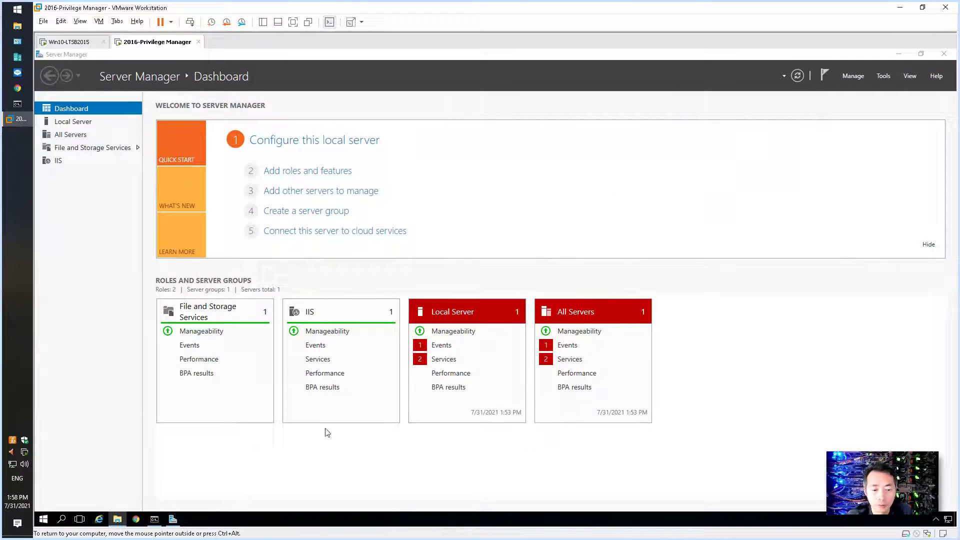
- Restart the Privilege Manager server with the reason Other (Unplanned)
{"action": "left_click", "coordinate": [43, 519]}
{"action": "left_click", "coordinate": [50, 499]}
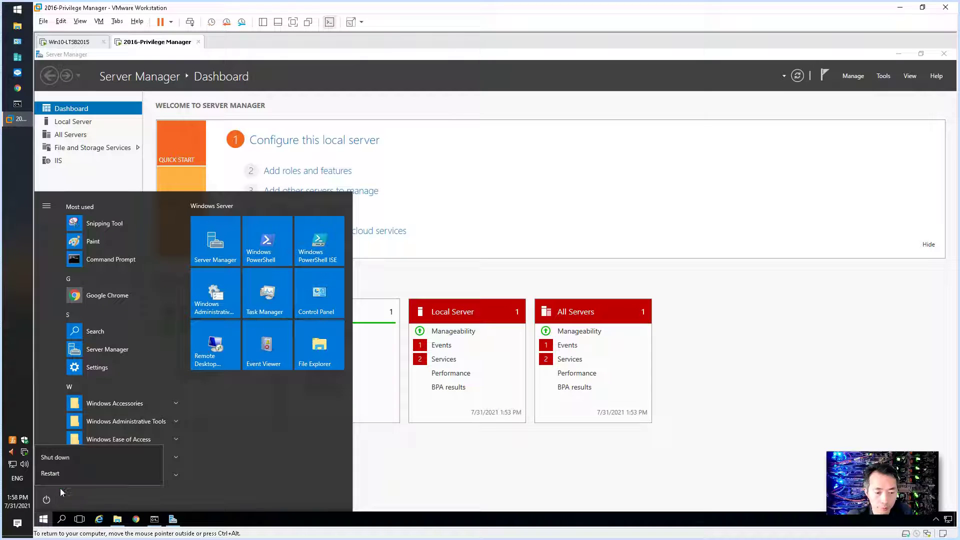
{"action": "left_click", "coordinate": [63, 473]}
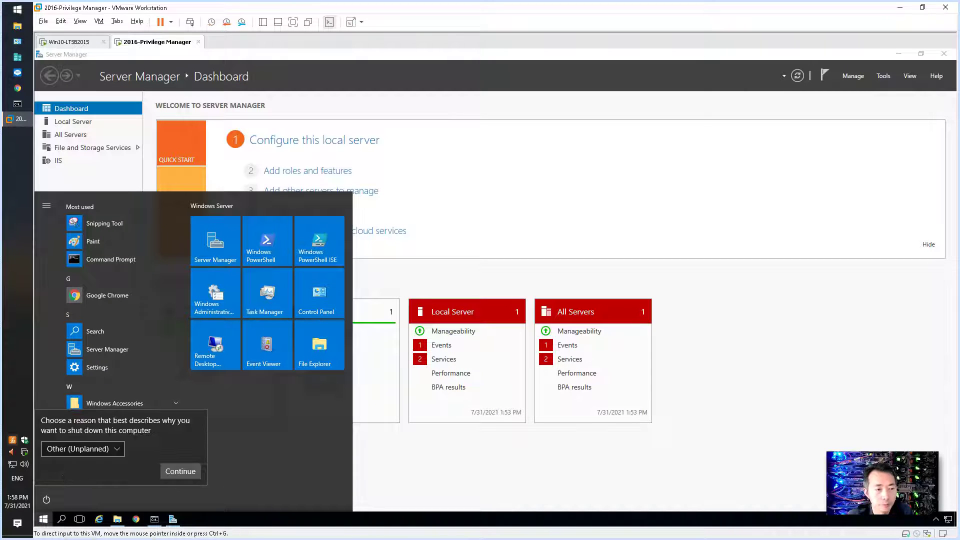
{"action": "left_click", "coordinate": [182, 471]}
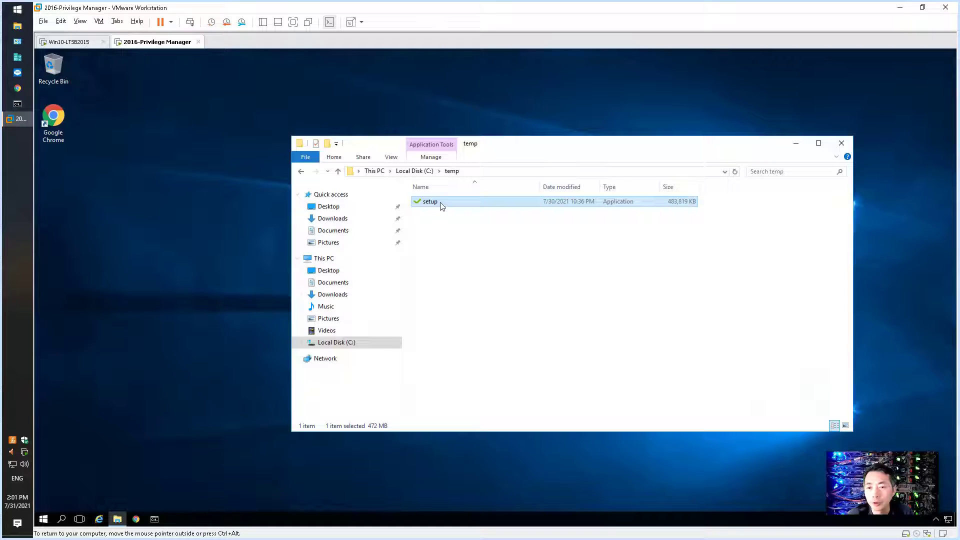
- Run setup as administrator again, exclude Secret Server so that only Privilege Manager is installed, and continue
{"action": "right_click", "coordinate": [442, 205]}
{"action": "left_click", "coordinate": [463, 220]}
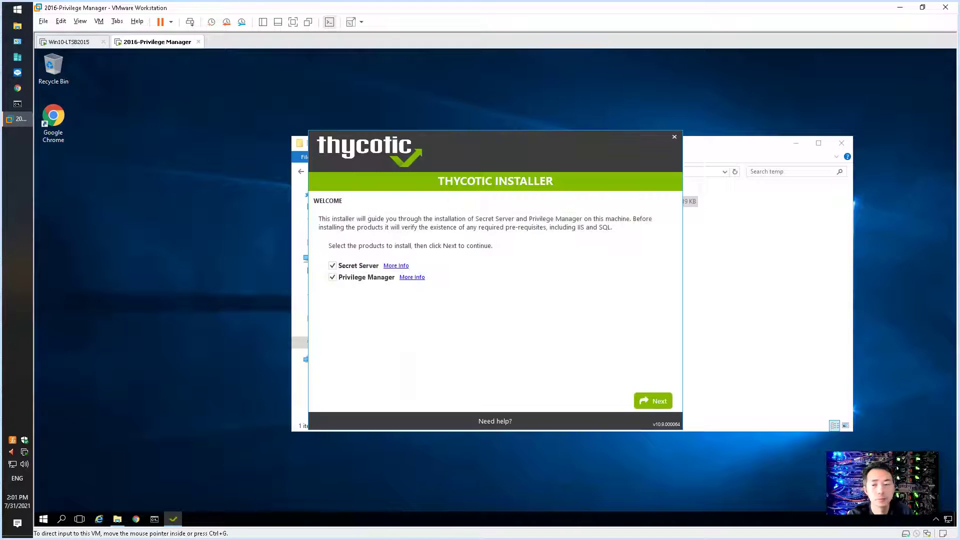
{"action": "left_click", "coordinate": [332, 265]}
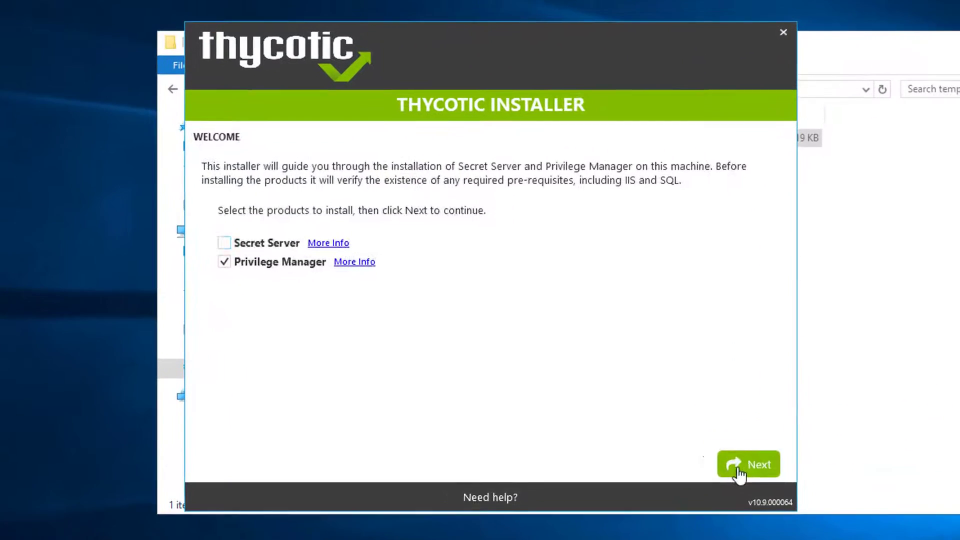
{"action": "left_click", "coordinate": [670, 412]}
- Choose to install SQL Server Express on this server, view the HTTPS Binding test details, and proceed past the prerequisites
{"action": "left_click", "coordinate": [265, 257]}
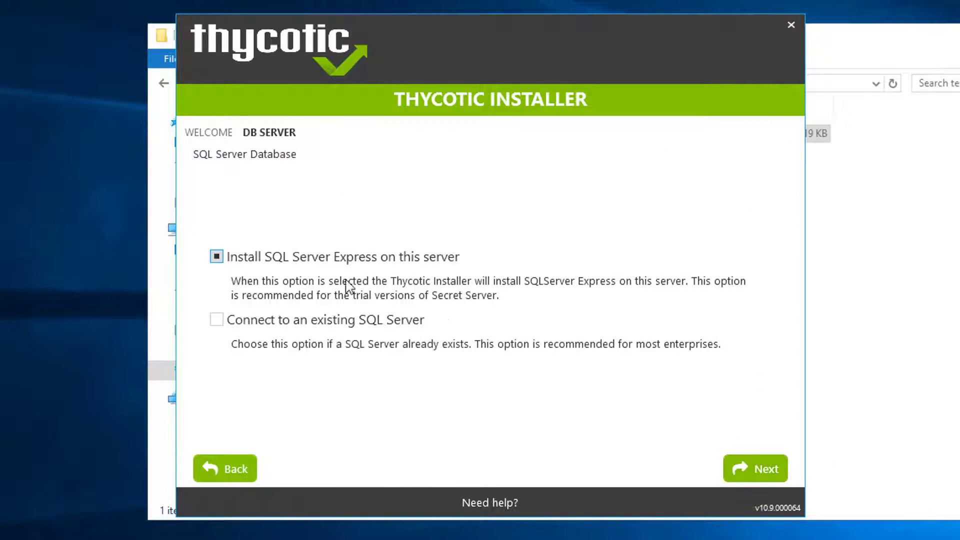
{"action": "left_click", "coordinate": [743, 476]}
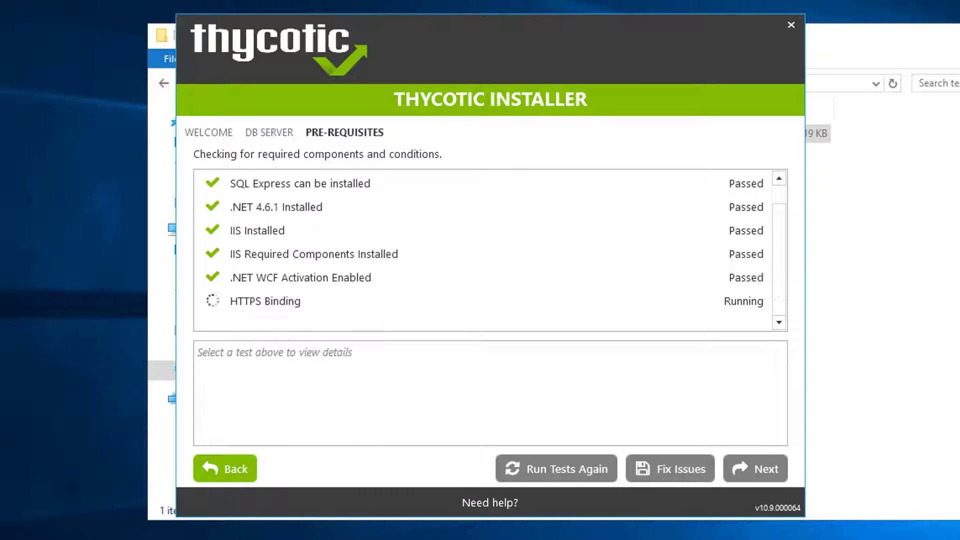
{"action": "left_click", "coordinate": [315, 309]}
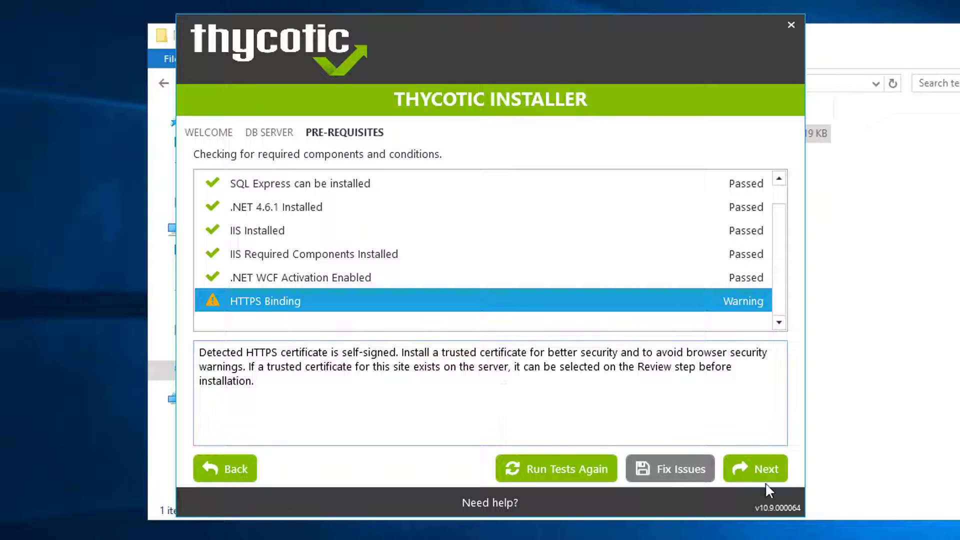
{"action": "left_click", "coordinate": [753, 470]}
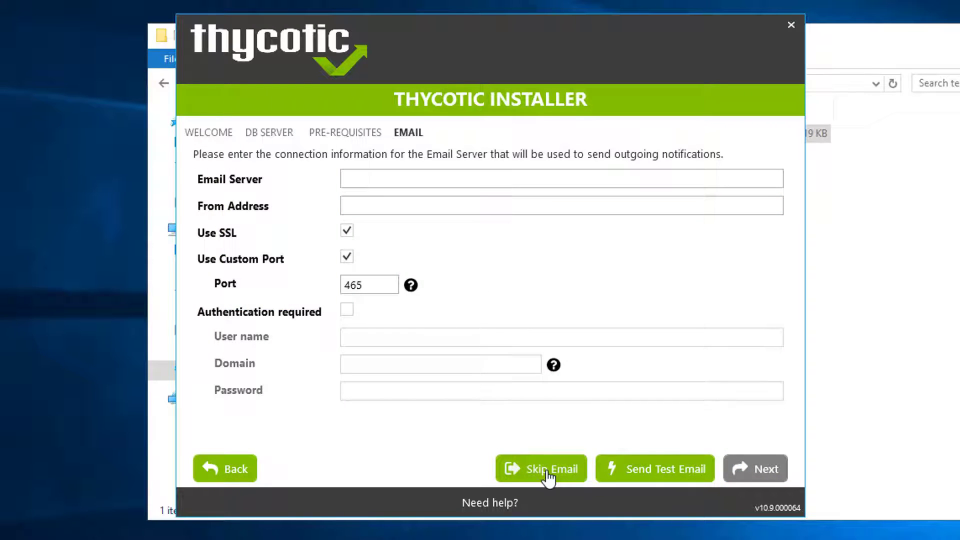
- Skip the email server configuration and start the Privilege Manager installation with the reviewed options
{"action": "left_click", "coordinate": [549, 477]}
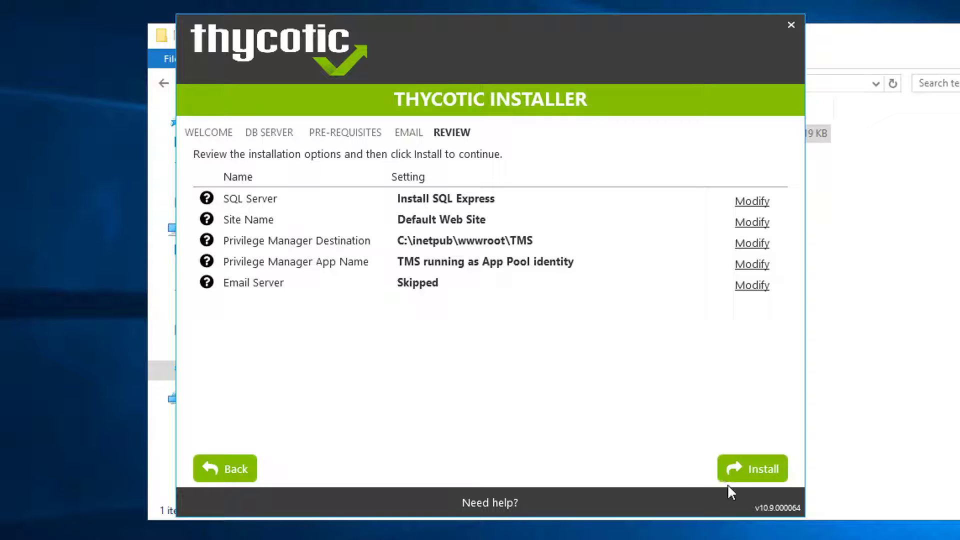
{"action": "left_click", "coordinate": [742, 472]}
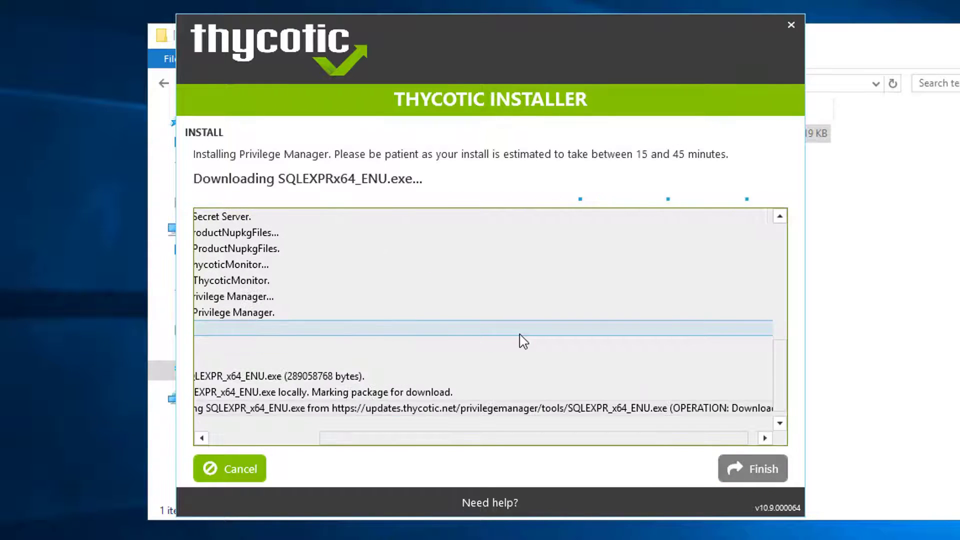
{"action": "left_click", "coordinate": [253, 439]}
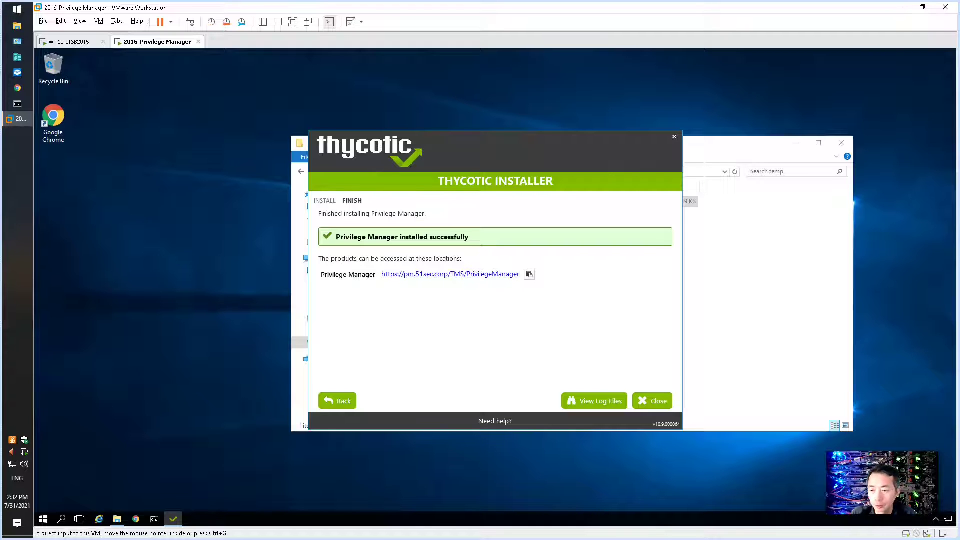
- Open the Privilege Manager Install Log from the installer's log files, read it through to the end, and close it
{"action": "left_click", "coordinate": [594, 402]}
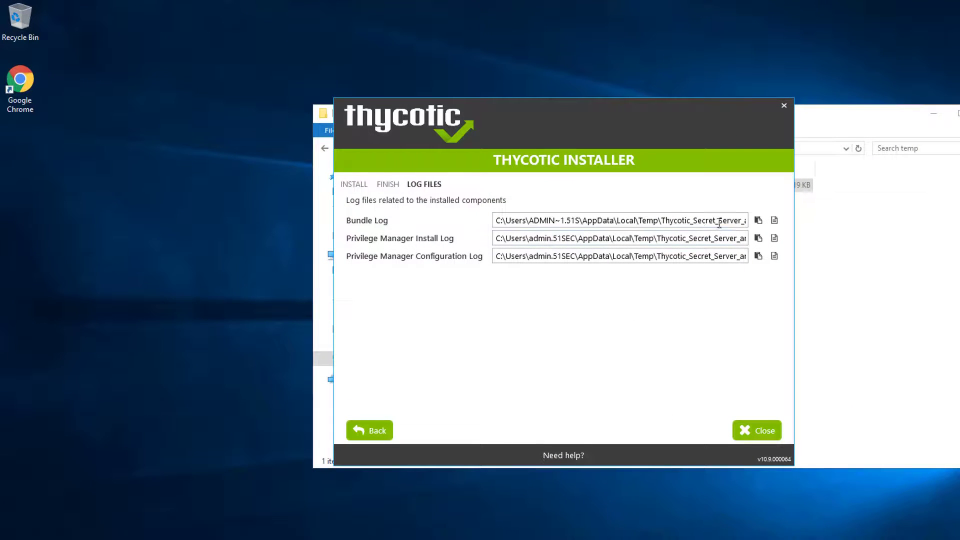
{"action": "left_click", "coordinate": [775, 238]}
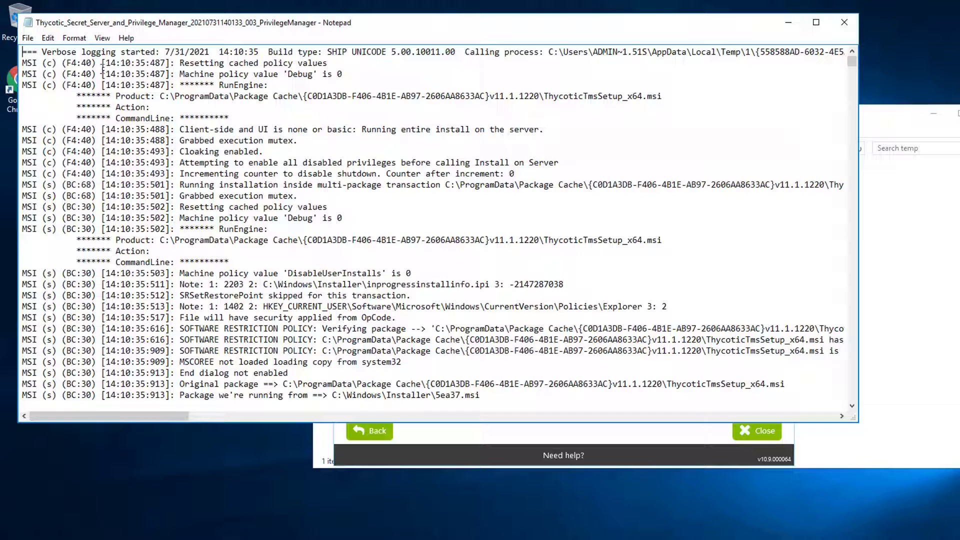
{"action": "left_click_drag", "start_coordinate": [104, 64], "coordinate": [152, 70]}
{"action": "left_click_drag", "start_coordinate": [852, 60], "coordinate": [852, 397]}
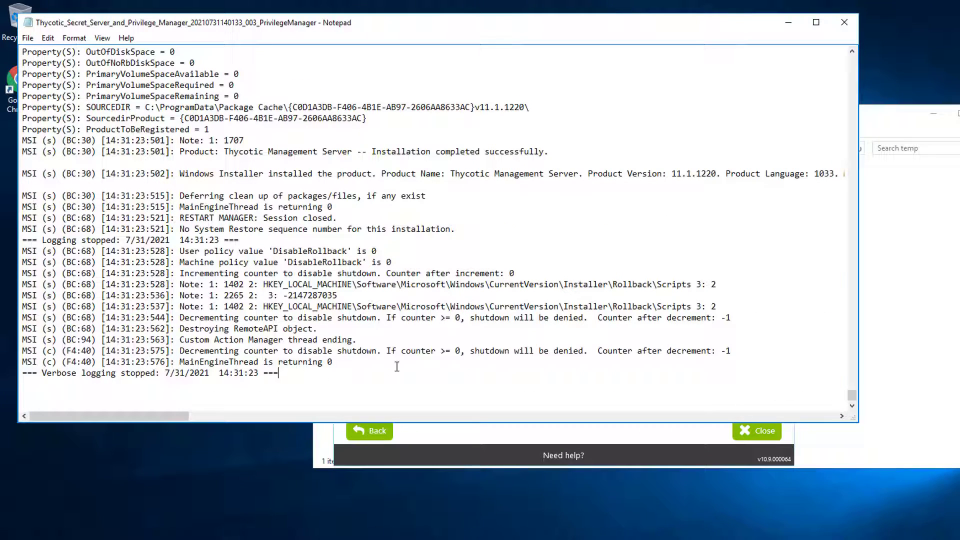
{"action": "left_click", "coordinate": [844, 24]}
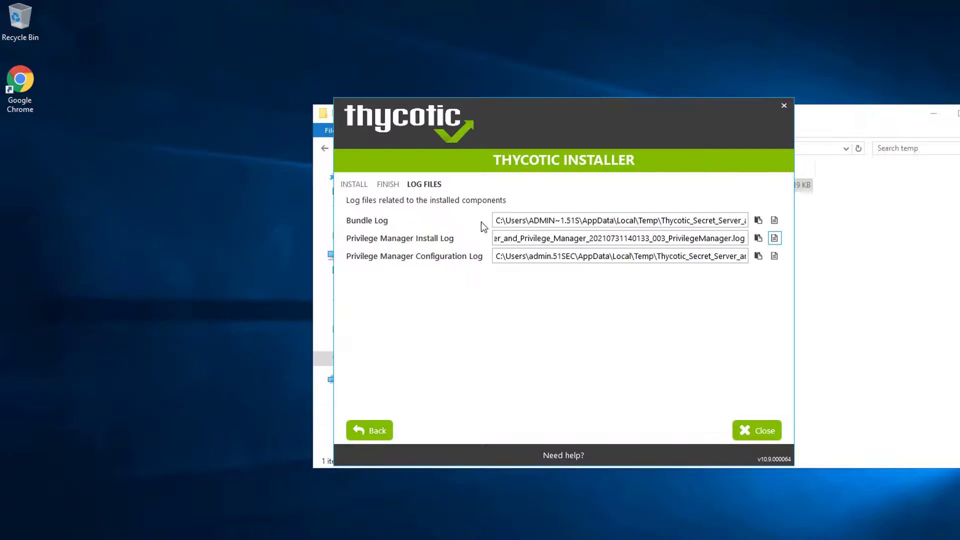
- Open the Bundle Log from the installer's log files, check the timestamp of its first entry, and close it
{"action": "left_click", "coordinate": [775, 220]}
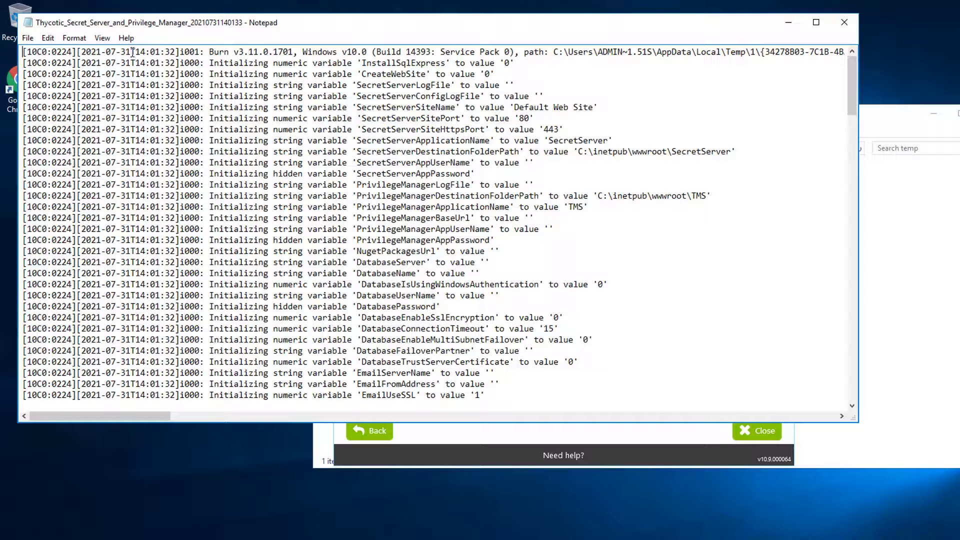
{"action": "left_click_drag", "start_coordinate": [131, 52], "coordinate": [163, 55]}
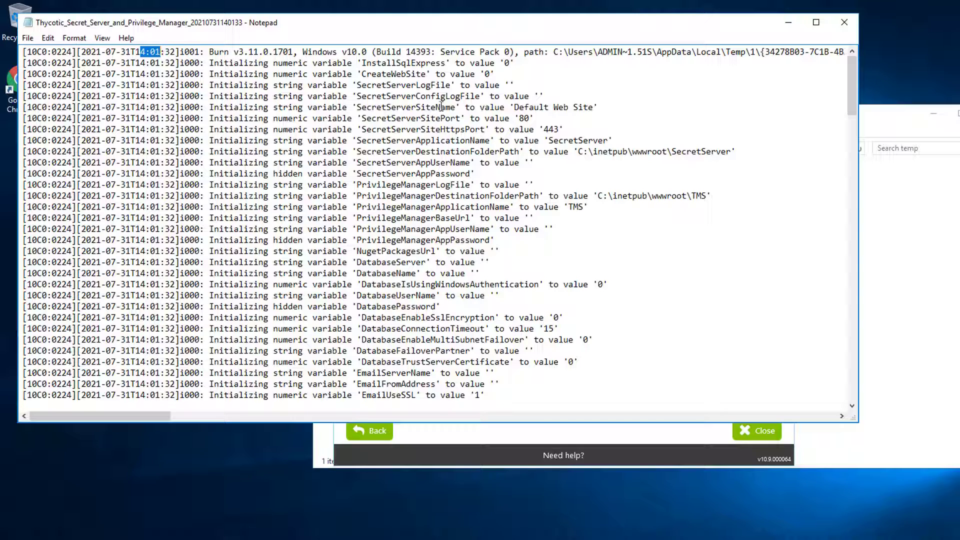
{"action": "left_click", "coordinate": [844, 22]}
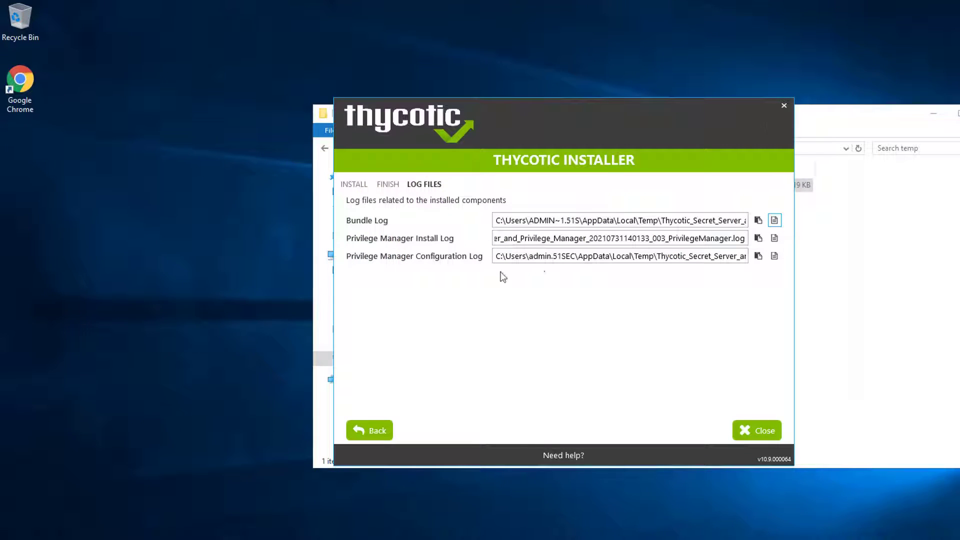
- Open the Privilege Manager Configuration Log, check the timestamp of its last entry, and close the log
{"action": "left_click", "coordinate": [774, 256]}
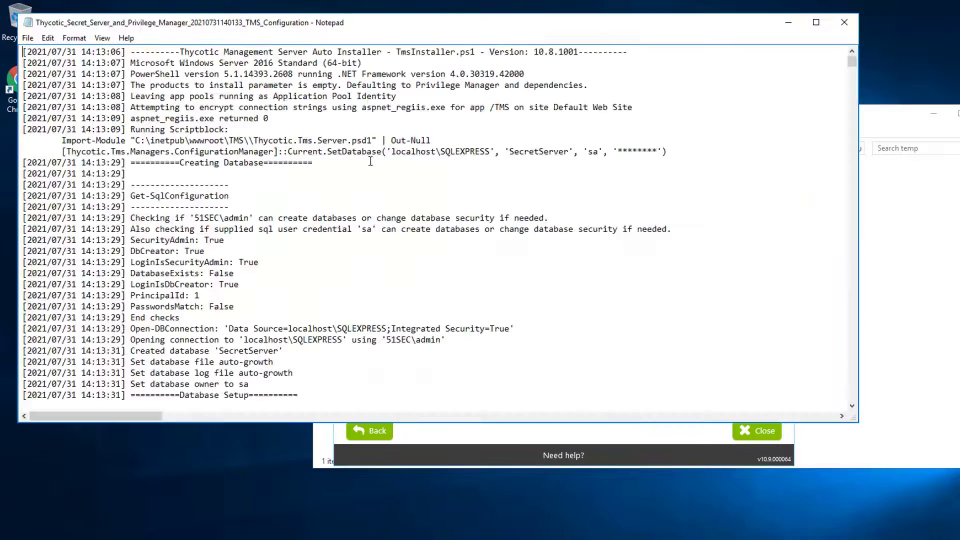
{"action": "left_click_drag", "start_coordinate": [852, 61], "coordinate": [852, 394]}
{"action": "left_click_drag", "start_coordinate": [97, 385], "coordinate": [122, 385]}
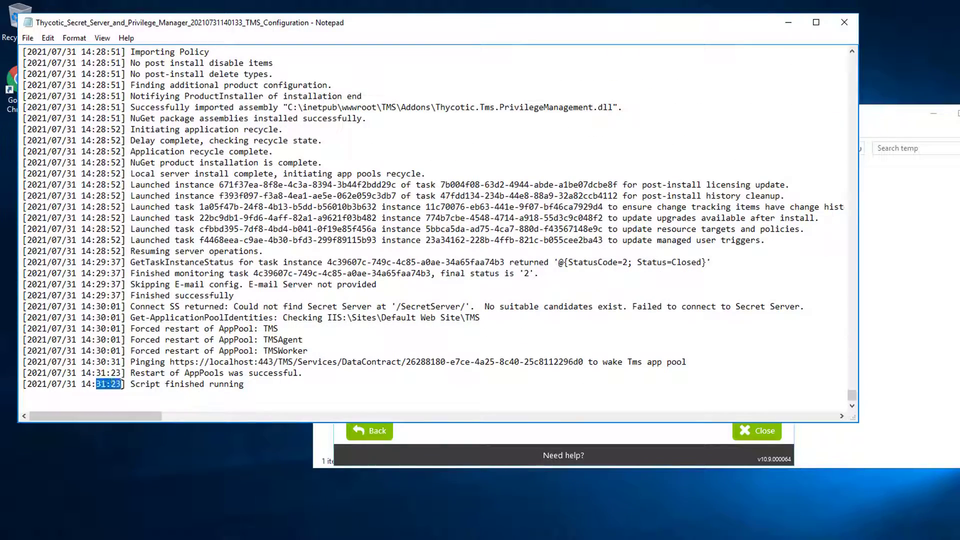
{"action": "left_click", "coordinate": [844, 23]}
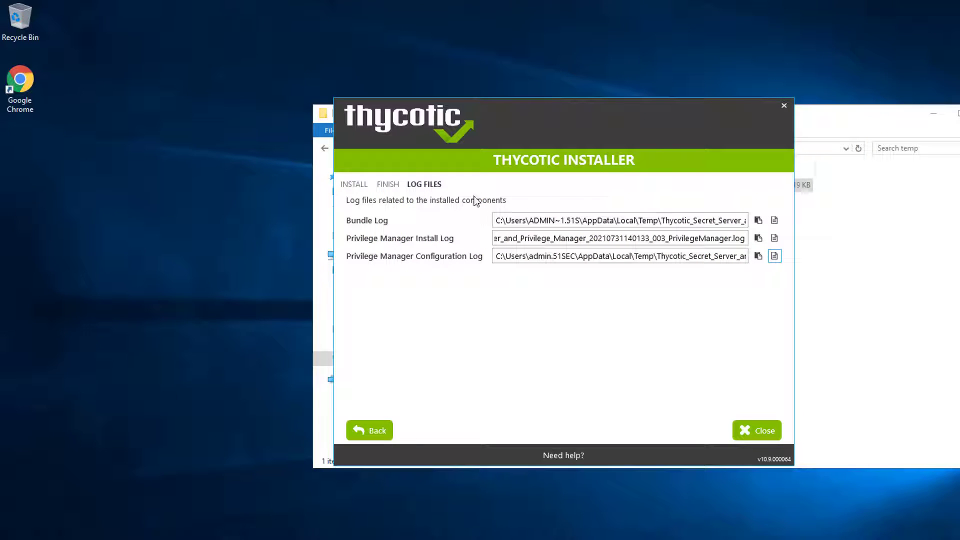
- Copy the Privilege Manager address from the installer's Finish page and load it in Google Chrome
{"action": "left_click", "coordinate": [390, 185]}
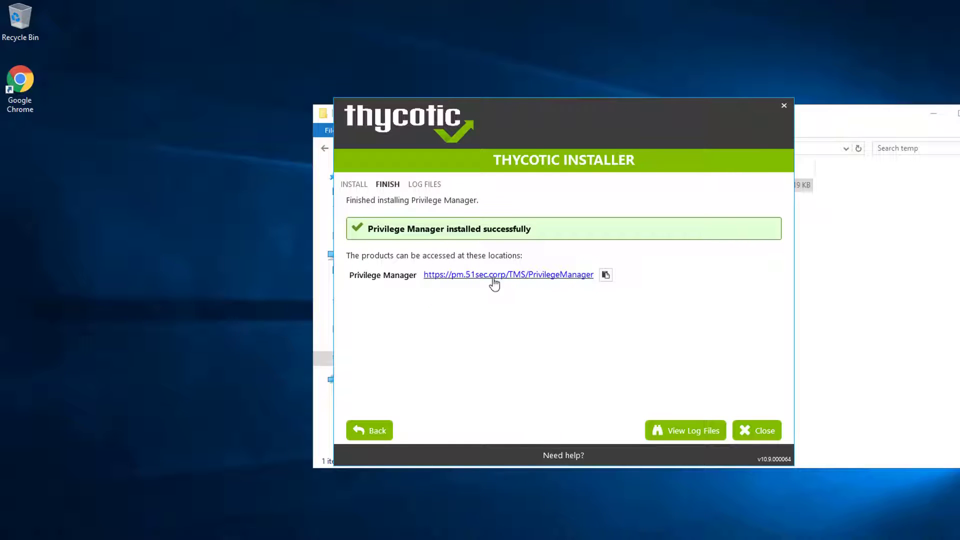
{"action": "left_click", "coordinate": [606, 275]}
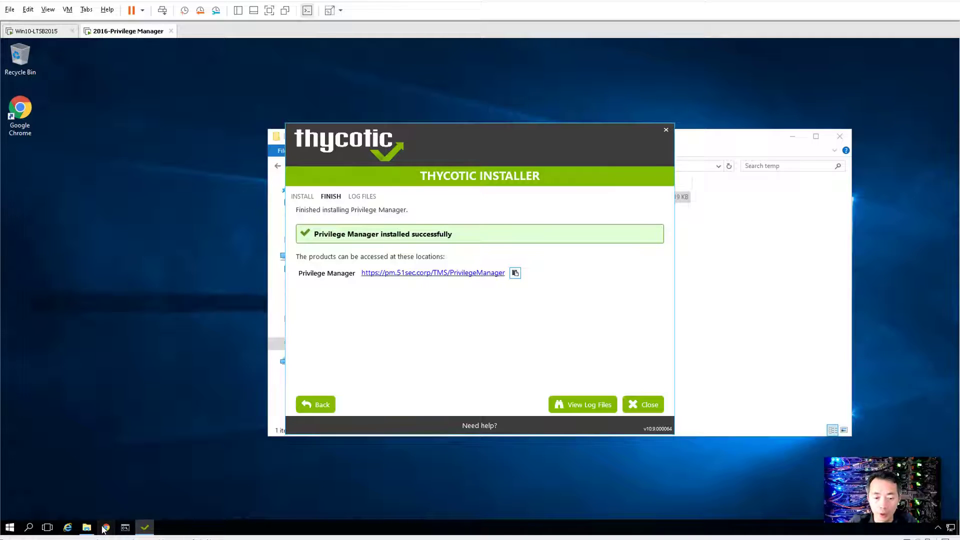
{"action": "left_click", "coordinate": [645, 404]}
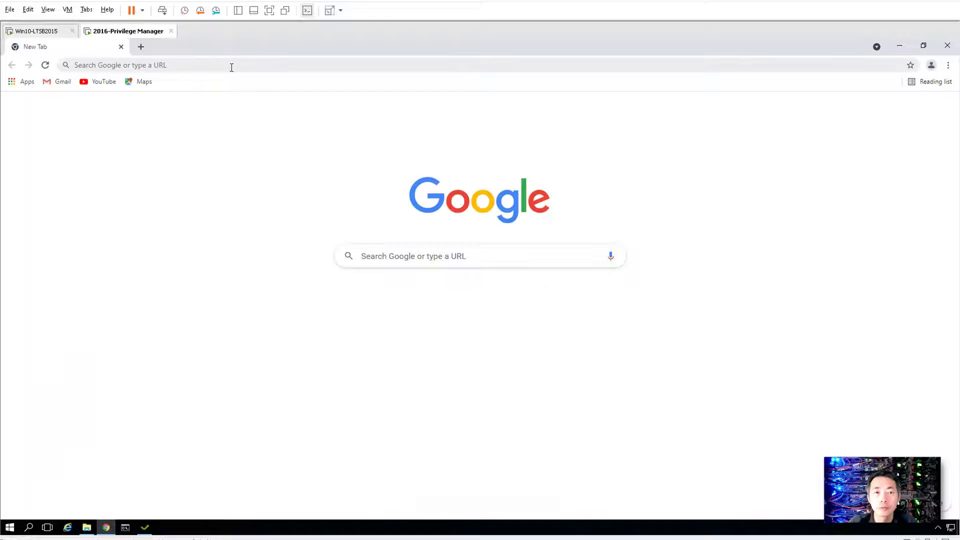
{"action": "left_click", "coordinate": [231, 65]}
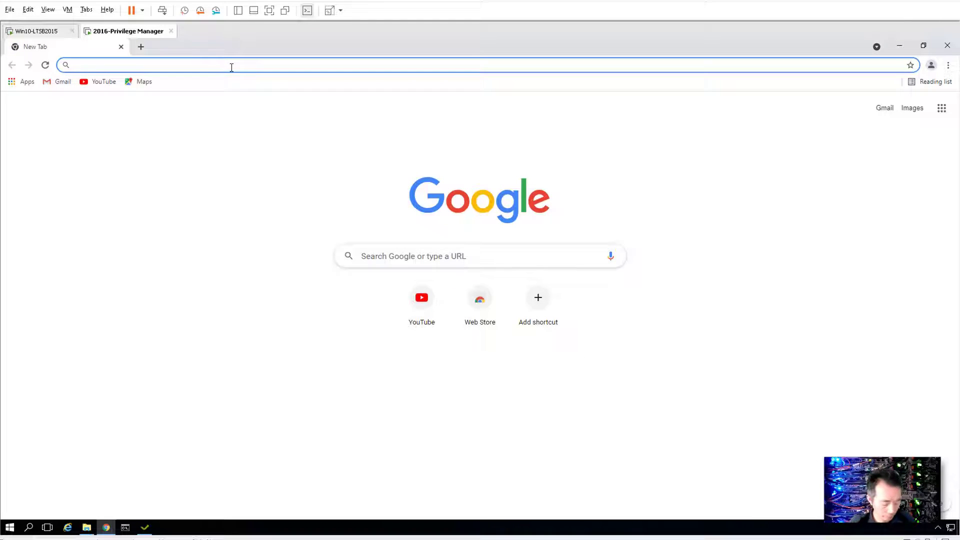
{"action": "key", "text": "ctrl+v"}
{"action": "key", "text": "Return"}
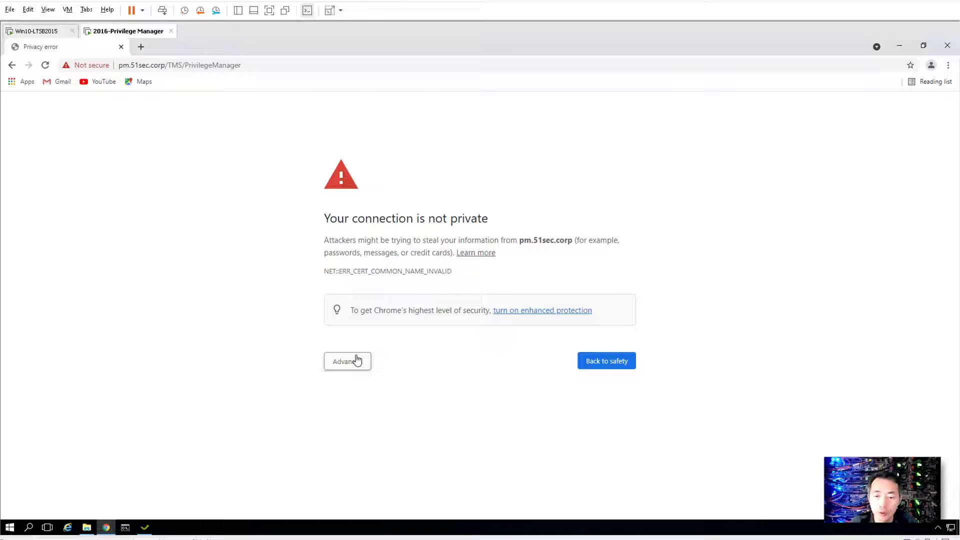
- Bypass the certificate warning to proceed to pm.51sec.corp, and close the finished Thycotic installer
{"action": "left_click", "coordinate": [357, 360]}
{"action": "left_click", "coordinate": [369, 442]}
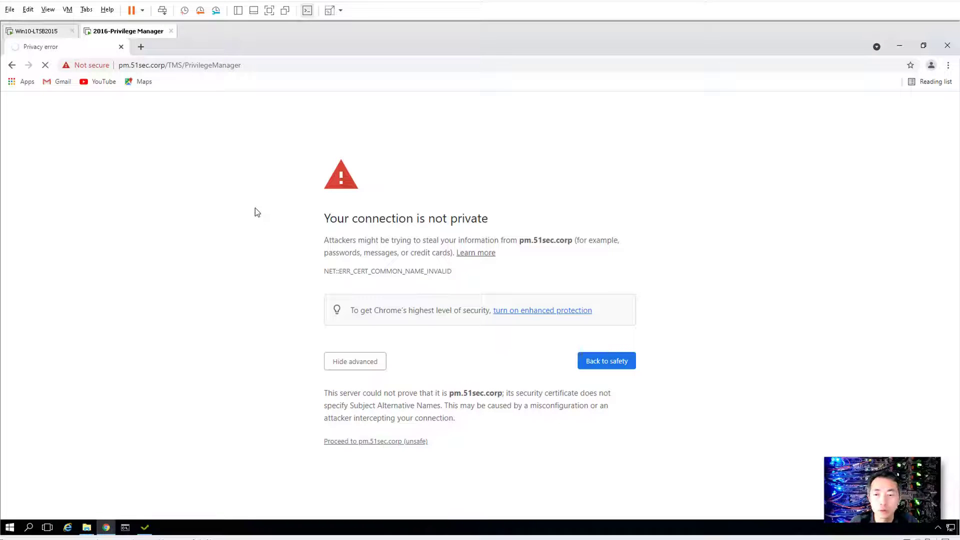
{"action": "left_click", "coordinate": [145, 527]}
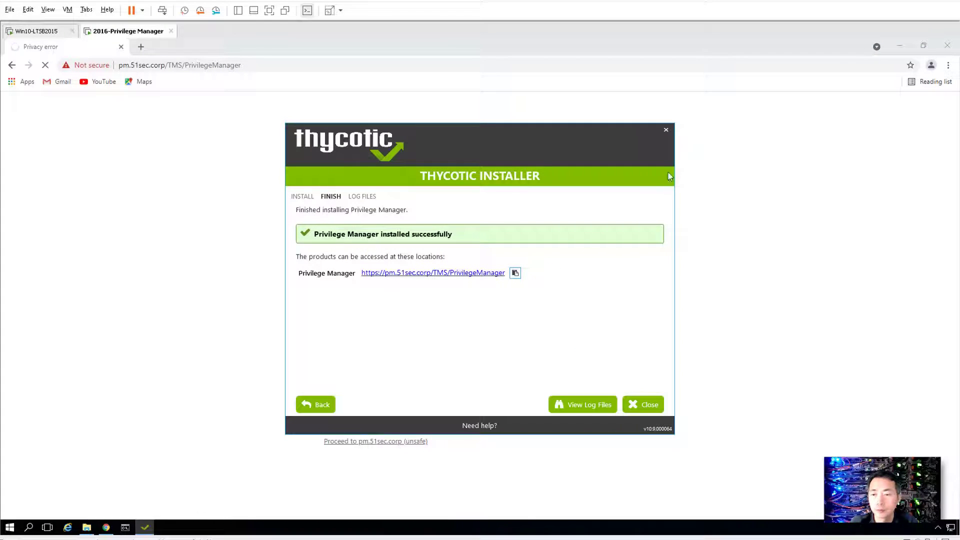
{"action": "left_click", "coordinate": [658, 410]}
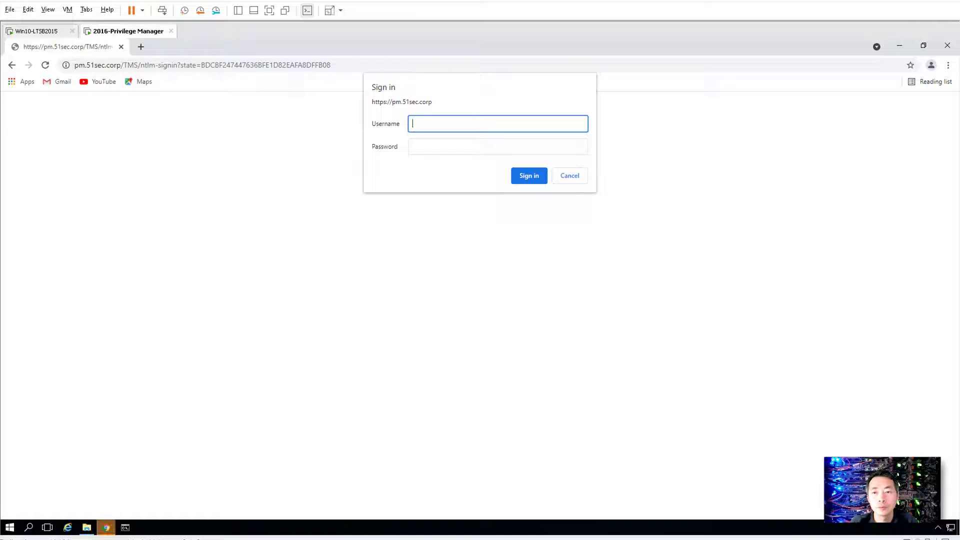
- Open Computer Management on the server and show the local Users folder
{"action": "left_click", "coordinate": [14, 527]}
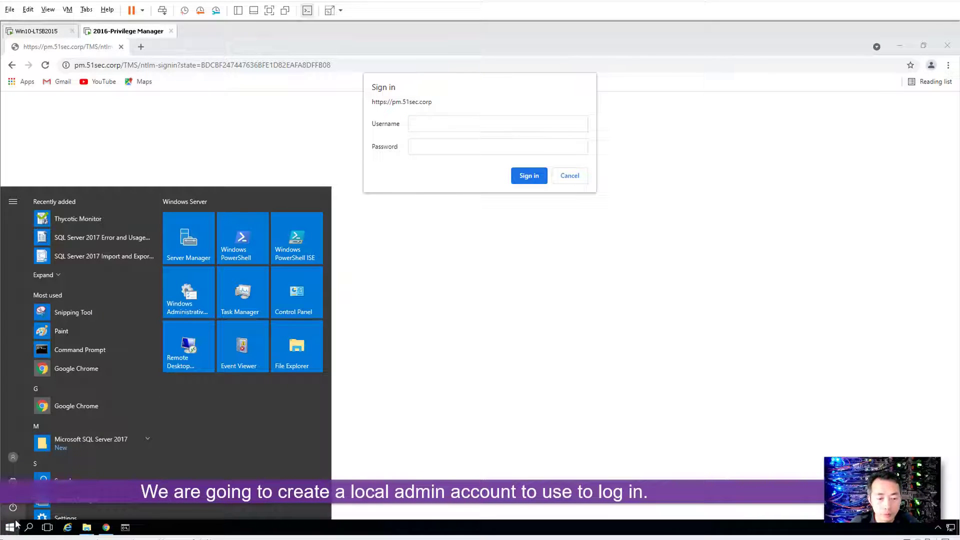
{"action": "right_click", "coordinate": [11, 527]}
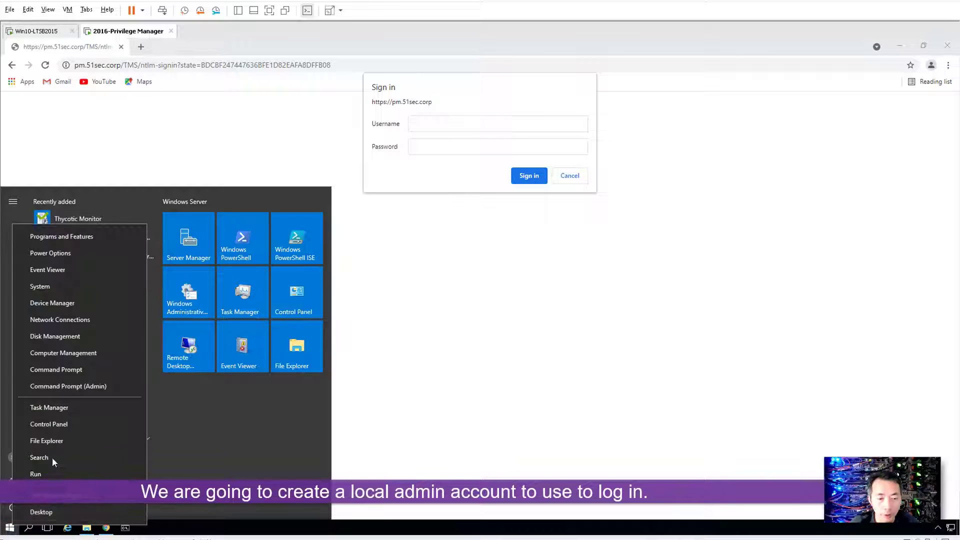
{"action": "left_click", "coordinate": [108, 356]}
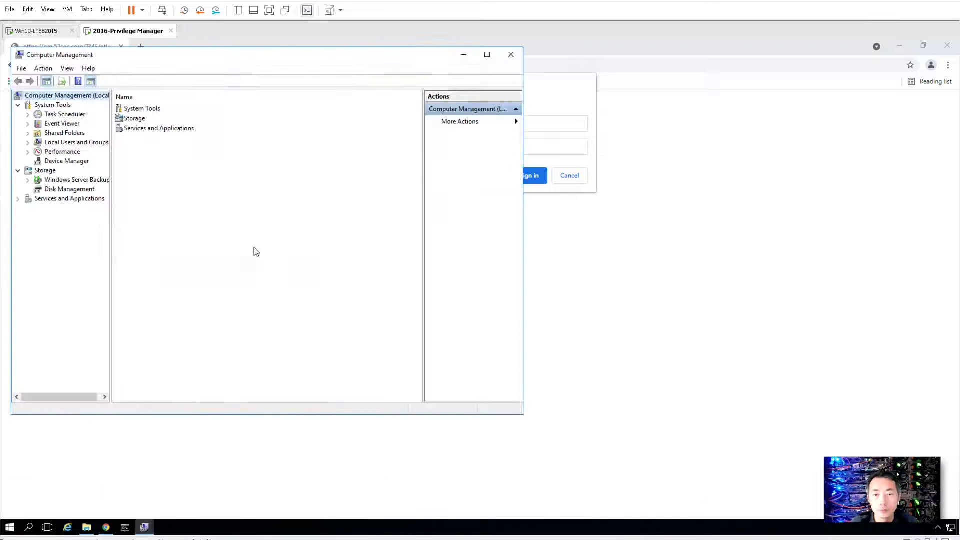
{"action": "double_click", "coordinate": [68, 143]}
{"action": "left_click", "coordinate": [64, 151]}
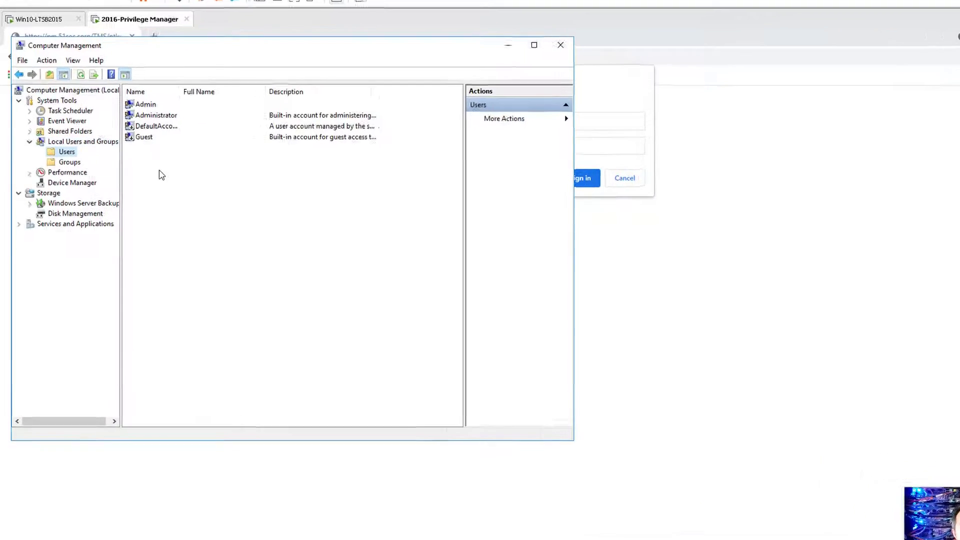
- Create a local user named admin1 with a confirmed password and no required password change at next logon
{"action": "right_click", "coordinate": [146, 168]}
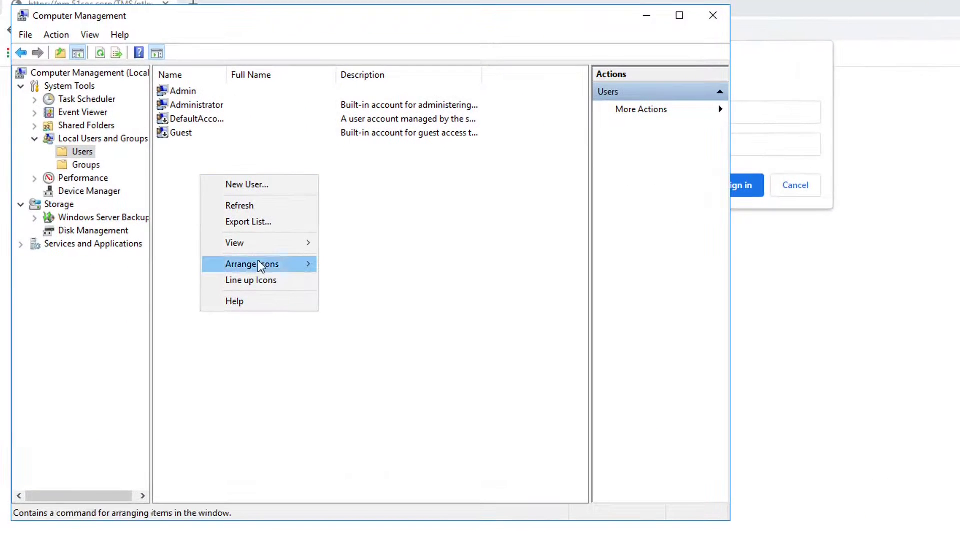
{"action": "left_click", "coordinate": [262, 185]}
{"action": "type", "text": "admin1"}
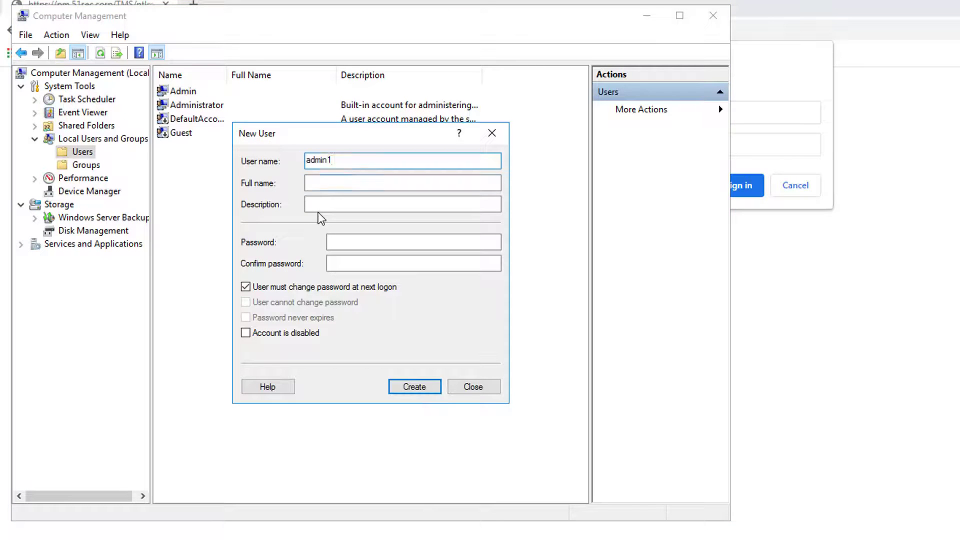
{"action": "key", "text": "Tab"}
{"action": "key", "text": "Tab"}
{"action": "key", "text": "Tab"}
{"action": "type", "text": "•••••••••"}
{"action": "key", "text": "Tab"}
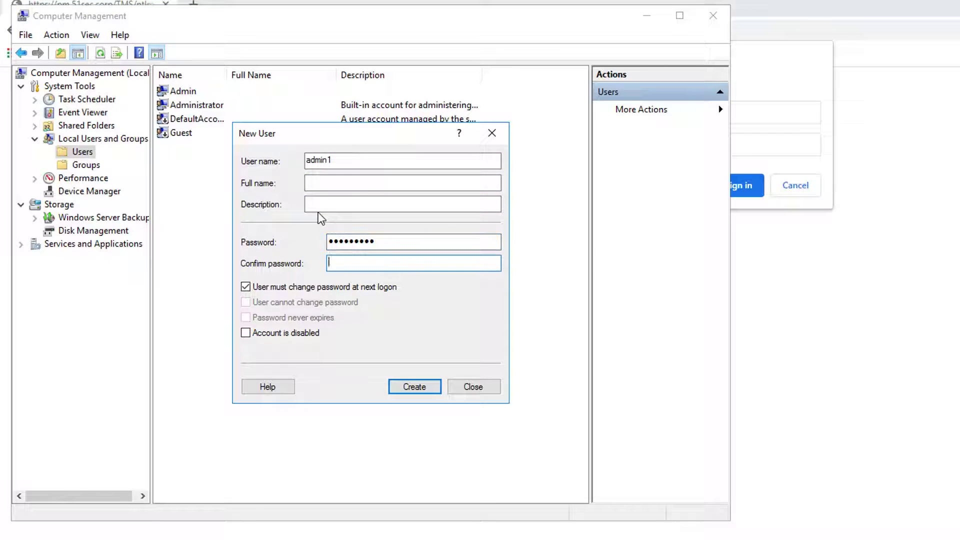
{"action": "type", "text": "•••••••••"}
{"action": "key", "text": "Tab"}
{"action": "key", "text": "space"}
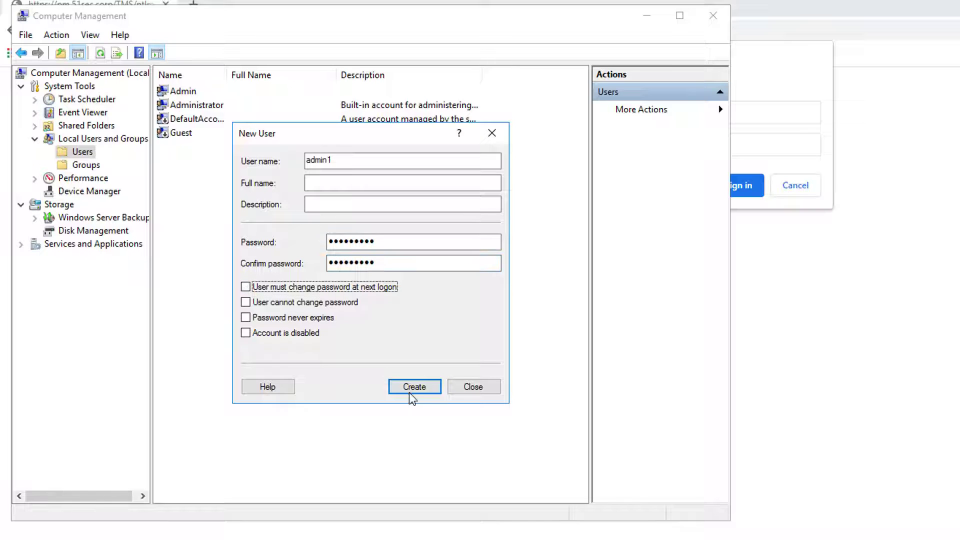
{"action": "left_click", "coordinate": [407, 387]}
{"action": "left_click", "coordinate": [466, 386]}
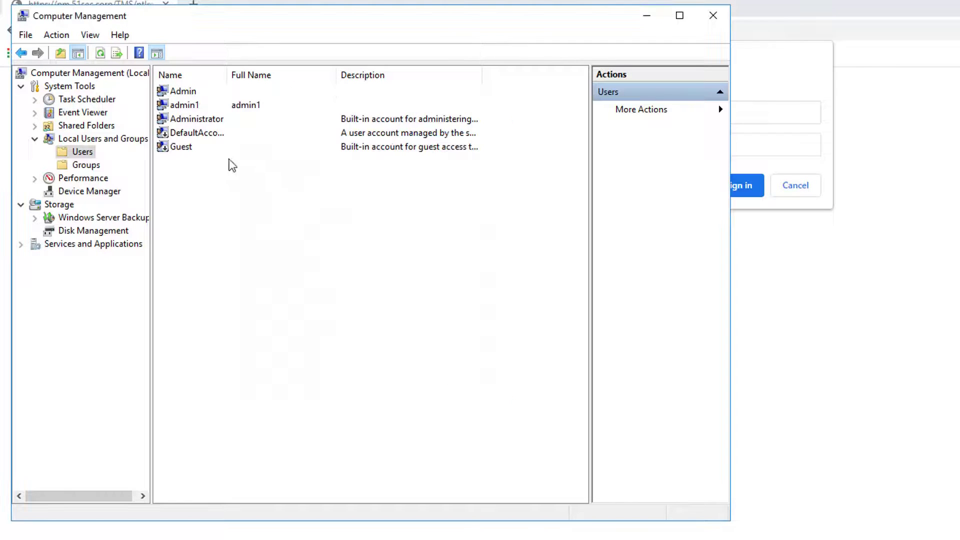
{"action": "right_click", "coordinate": [211, 111]}
{"action": "left_click", "coordinate": [231, 118]}
{"action": "left_click", "coordinate": [389, 339]}
- Add the admin1 user to the local Administrators group, apply the membership, and close Computer Management
{"action": "right_click", "coordinate": [265, 109]}
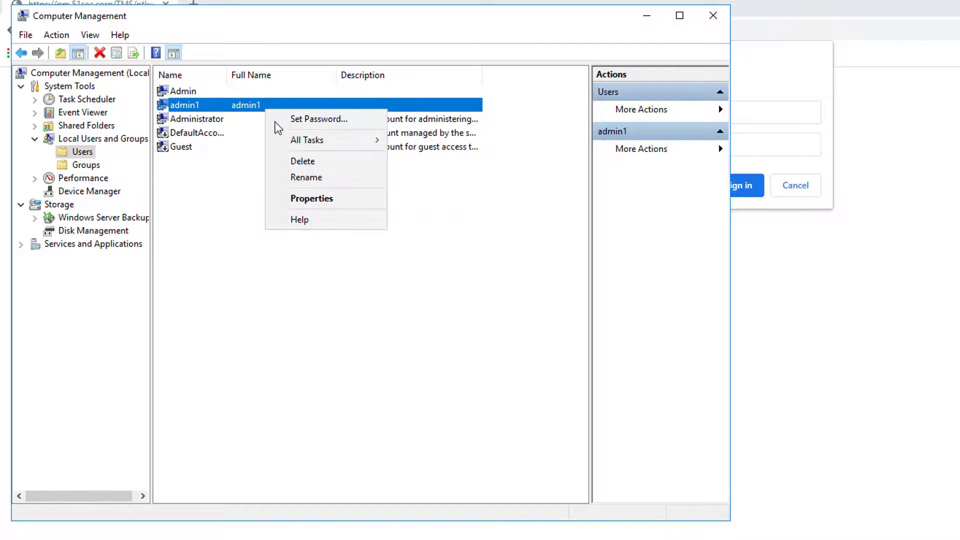
{"action": "left_click", "coordinate": [306, 199]}
{"action": "left_click", "coordinate": [310, 123]}
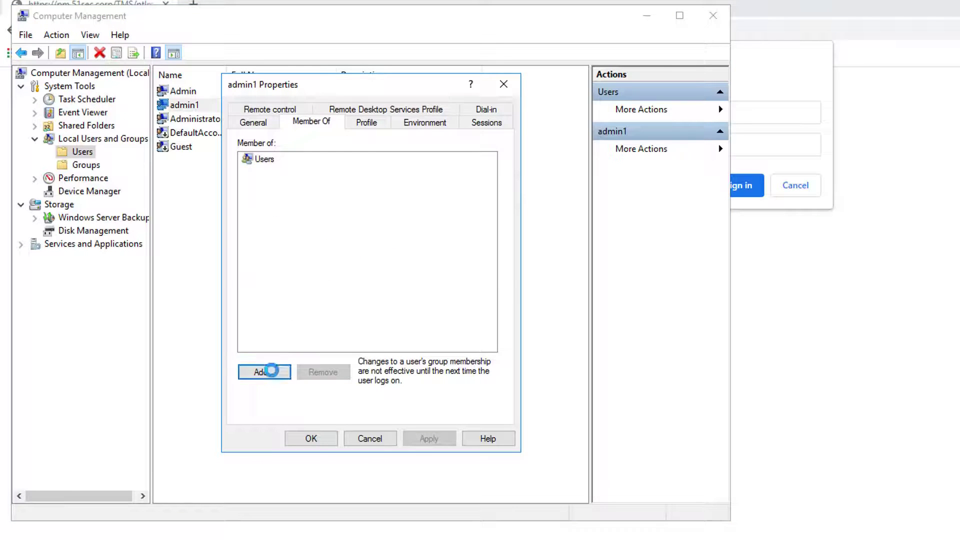
{"action": "left_click", "coordinate": [270, 372]}
{"action": "type", "text": "administrators"}
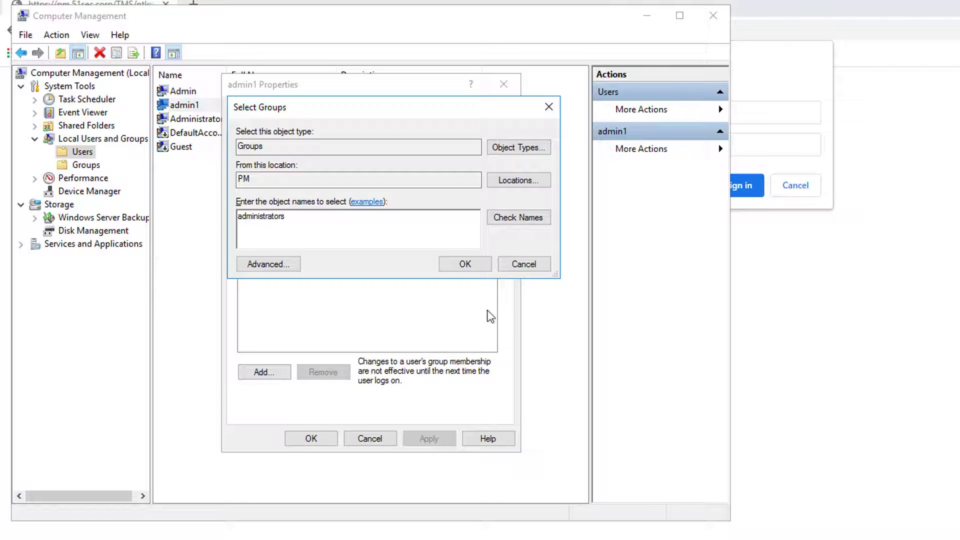
{"action": "left_click", "coordinate": [518, 217]}
{"action": "left_click", "coordinate": [465, 265]}
{"action": "left_click", "coordinate": [429, 438]}
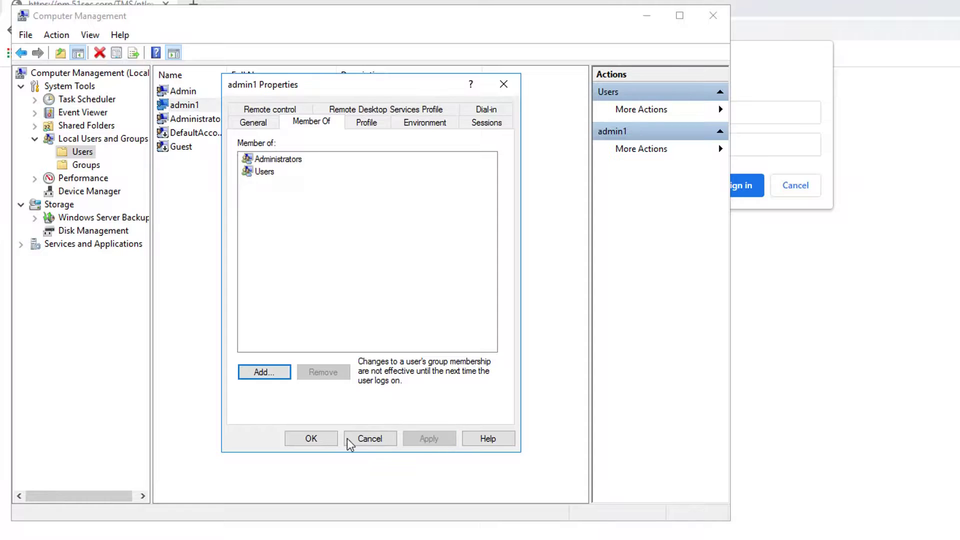
{"action": "left_click", "coordinate": [347, 438]}
{"action": "left_click", "coordinate": [525, 65]}
- Sign in to the Privilege Manager site as admin1 with the account password
{"action": "left_click", "coordinate": [518, 125]}
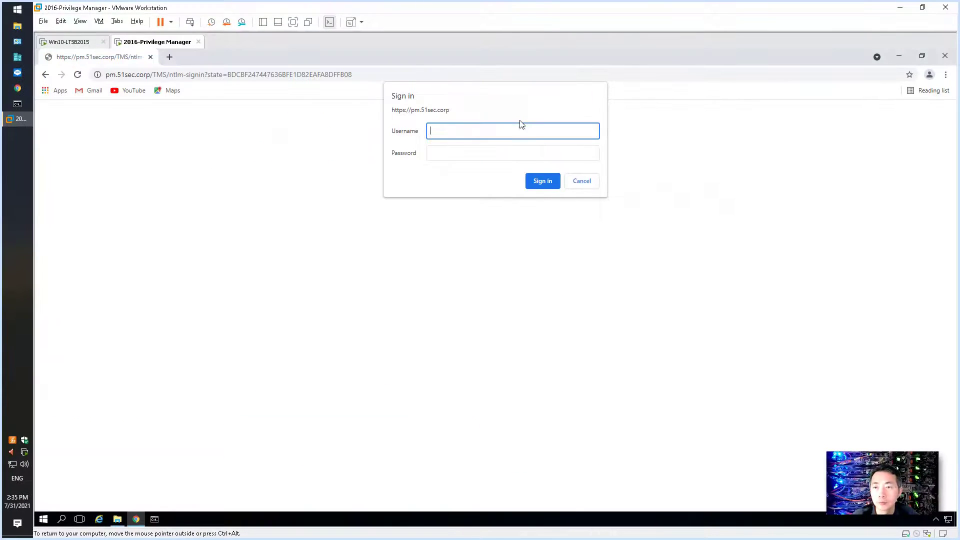
{"action": "type", "text": "admin1"}
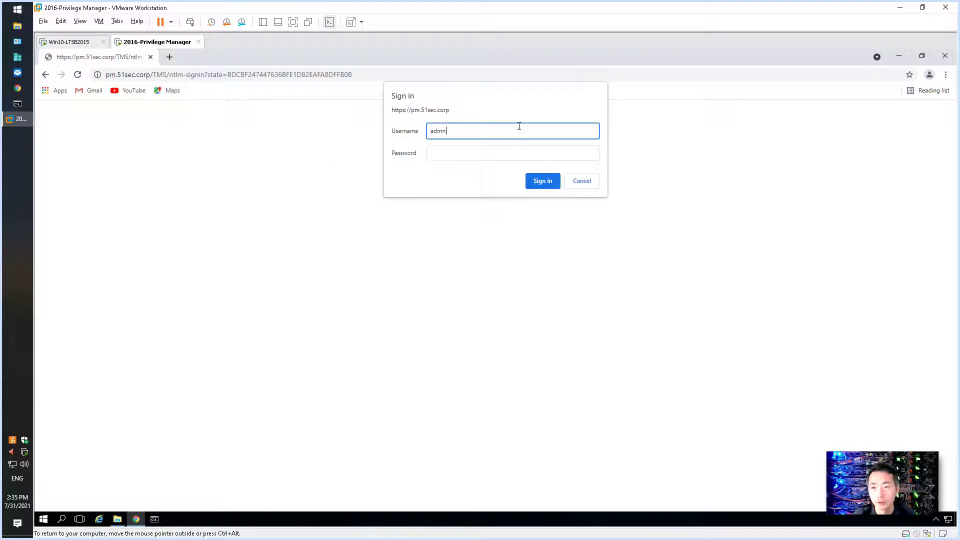
{"action": "key", "text": "Tab"}
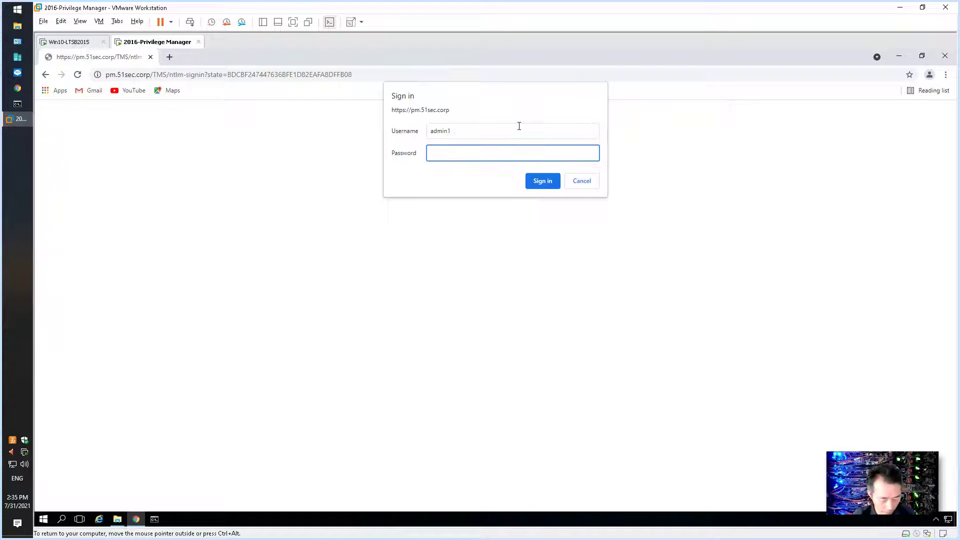
{"action": "type", "text": "*****"}
{"action": "key", "text": "Return"}
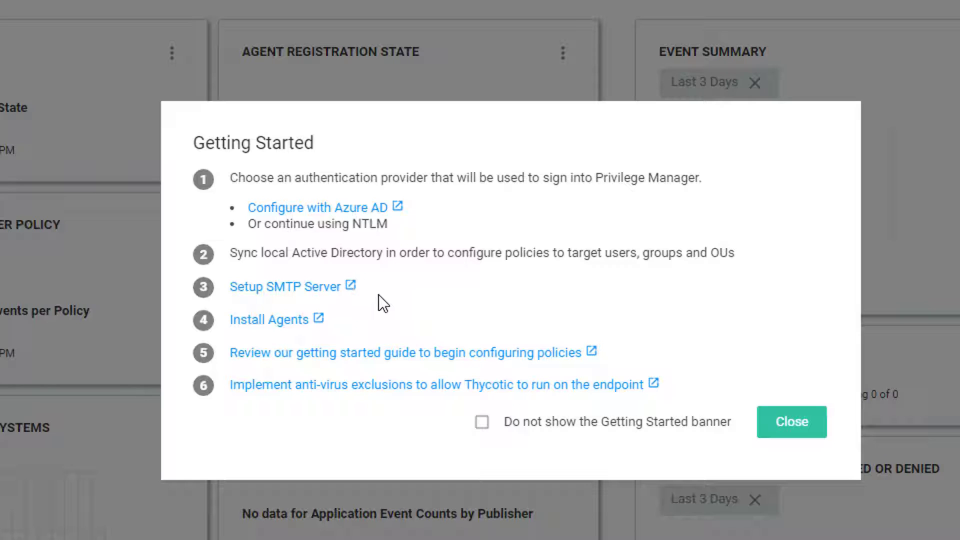
- Follow the Install Agents link in Getting Started and download the Bundled Privilege Manager Agent Installer - Windows
{"action": "left_click_drag", "start_coordinate": [229, 286], "coordinate": [359, 282]}
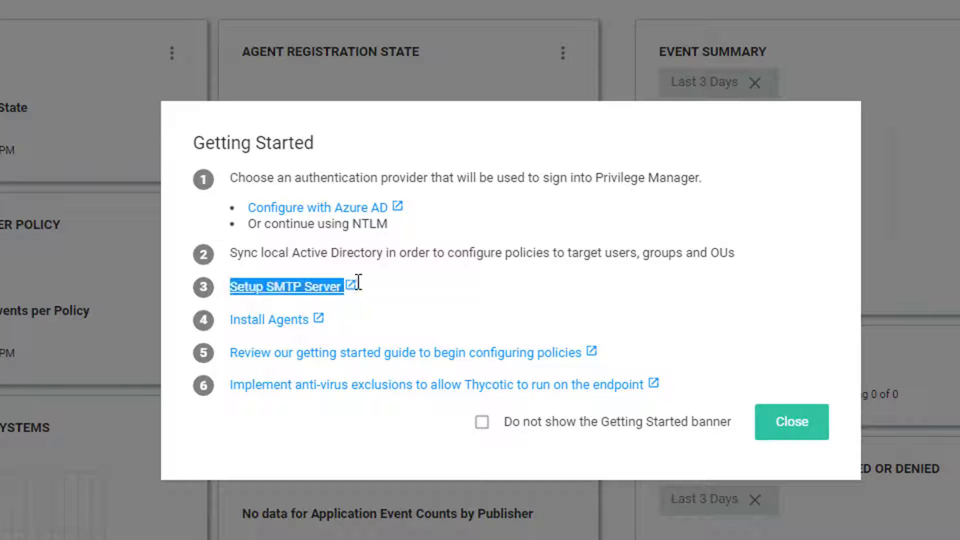
{"action": "left_click", "coordinate": [283, 322]}
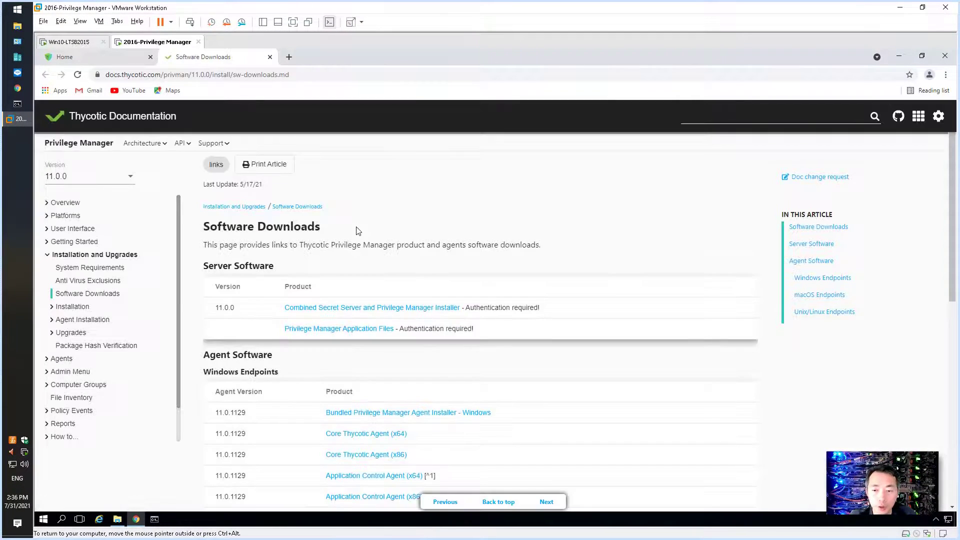
{"action": "scroll", "coordinate": [403, 290], "scroll_direction": "down", "scroll_amount": 1}
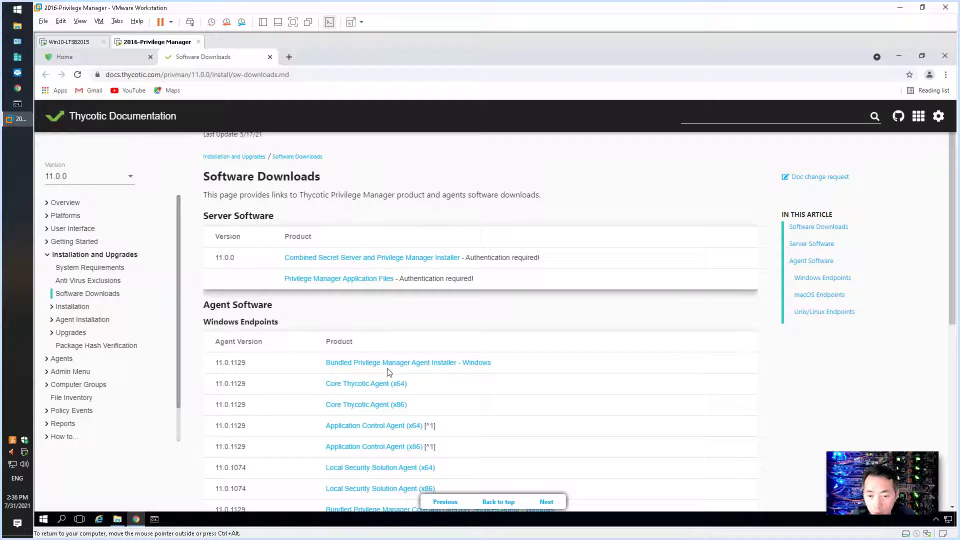
{"action": "left_click", "coordinate": [486, 369]}
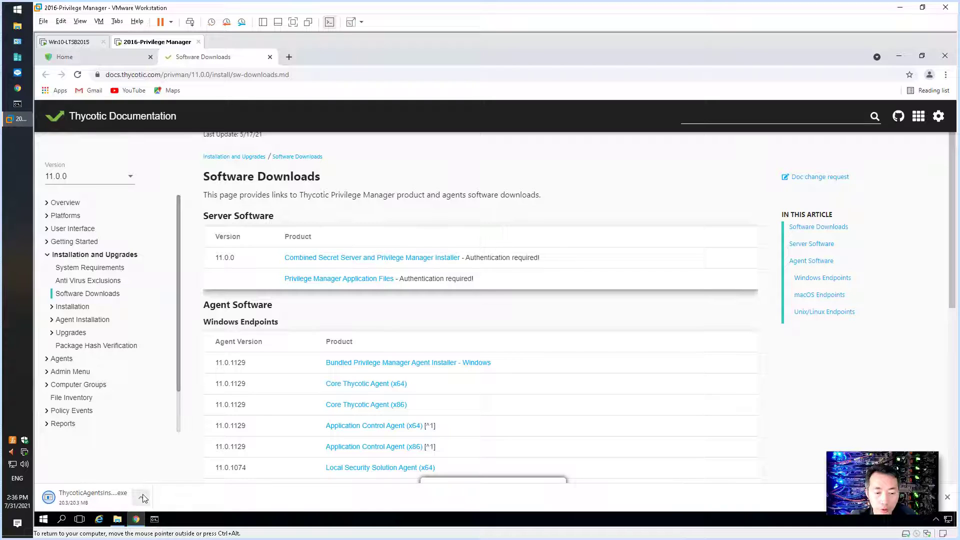
- Show the downloaded ThycoticAgentsInstaller_x86_11_0_1129 in its folder and copy the file
{"action": "left_click", "coordinate": [143, 497]}
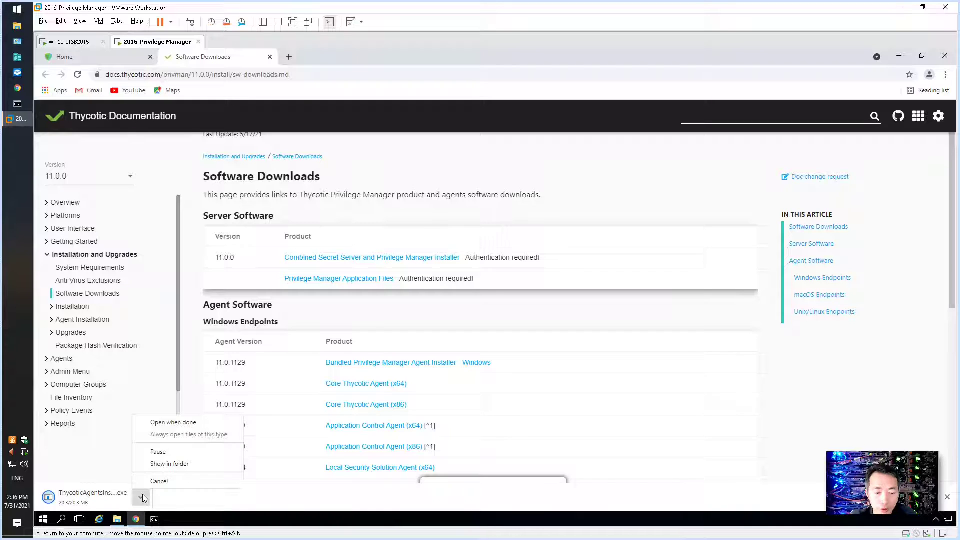
{"action": "left_click", "coordinate": [190, 466]}
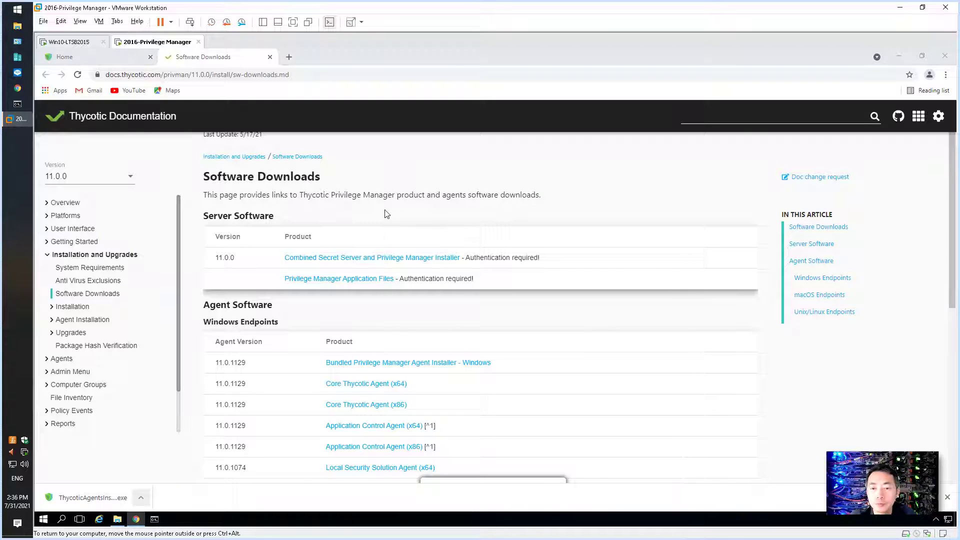
{"action": "right_click", "coordinate": [439, 213]}
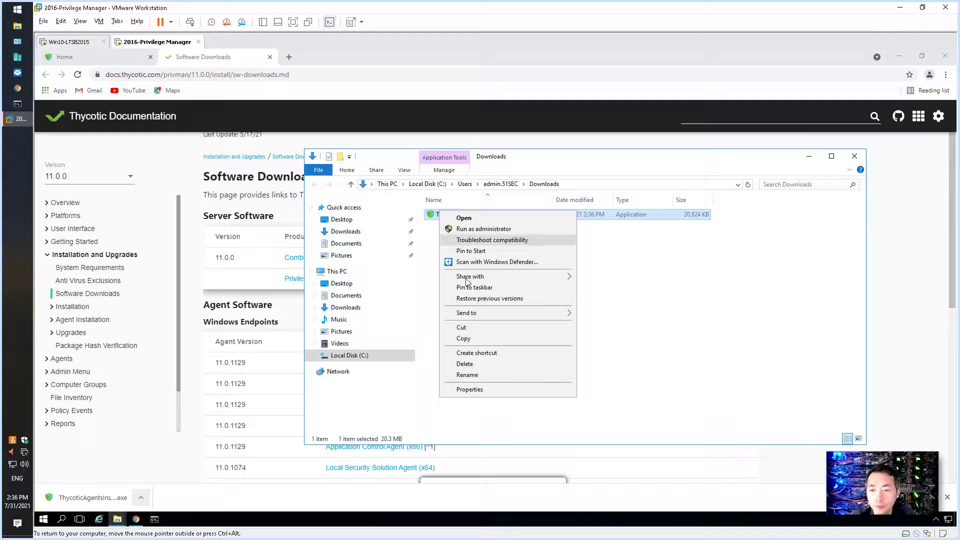
{"action": "left_click", "coordinate": [473, 340]}
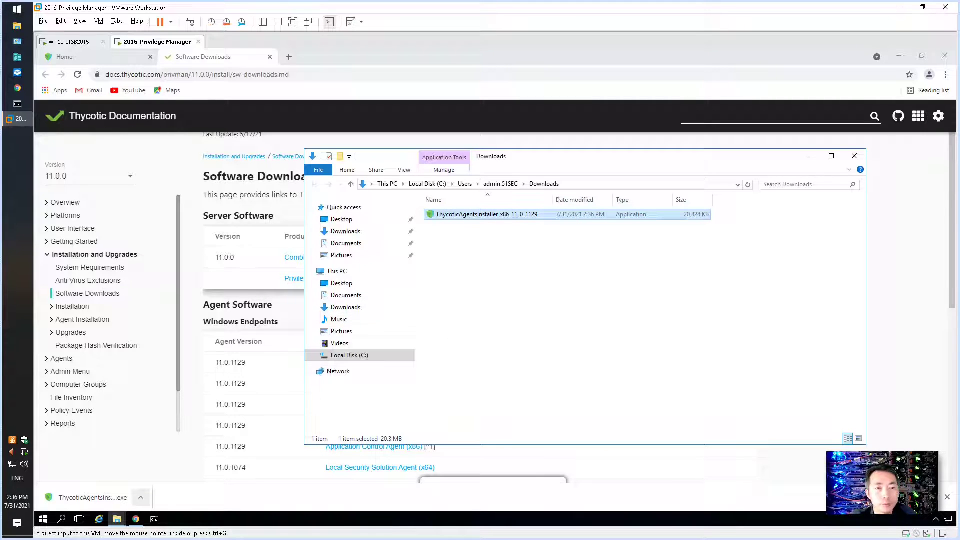
- Switch to the Win10-LTSB2015 virtual machine, unlock it and sign in to the 51SEC\Admin account with the account password
{"action": "left_click", "coordinate": [83, 43]}
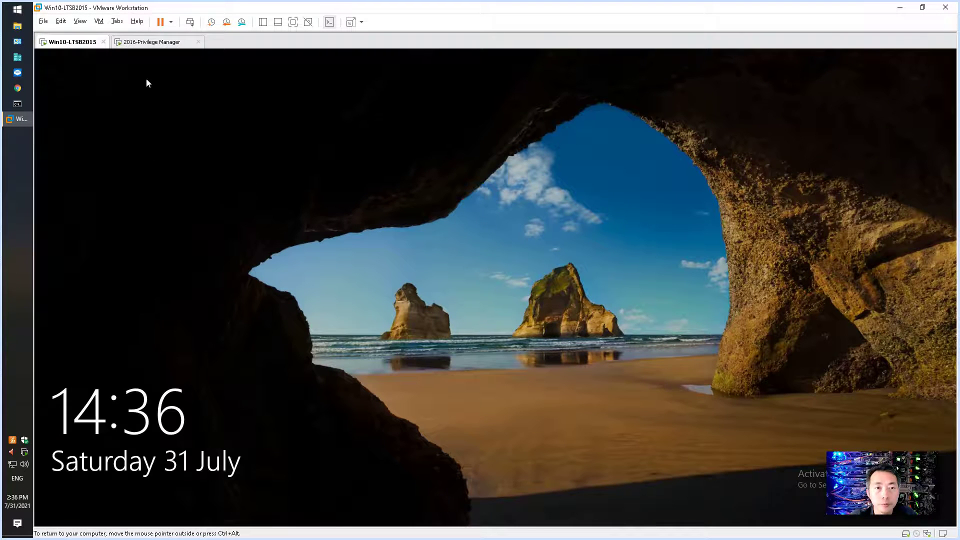
{"action": "left_click", "coordinate": [146, 83]}
{"action": "left_click", "coordinate": [98, 21]}
{"action": "left_click", "coordinate": [453, 329]}
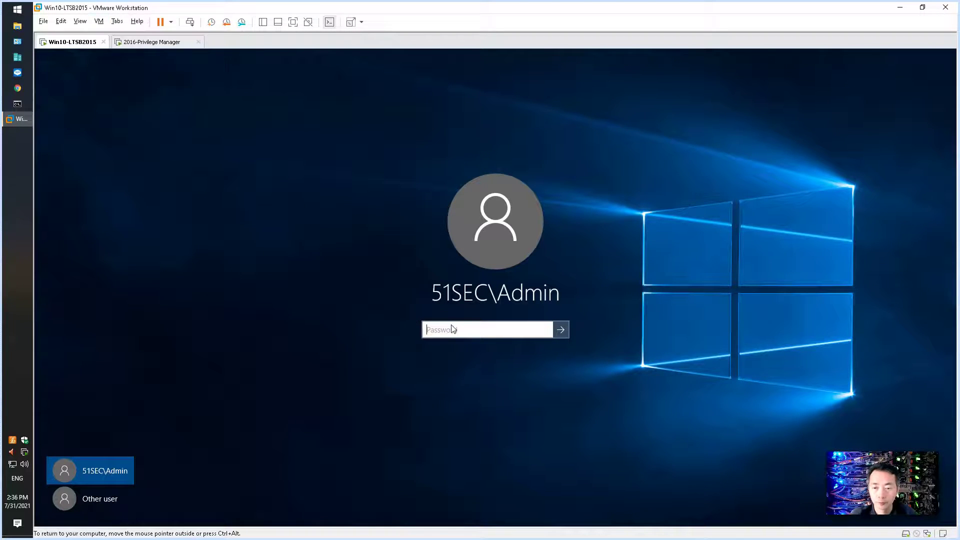
{"action": "type", "text": "•"}
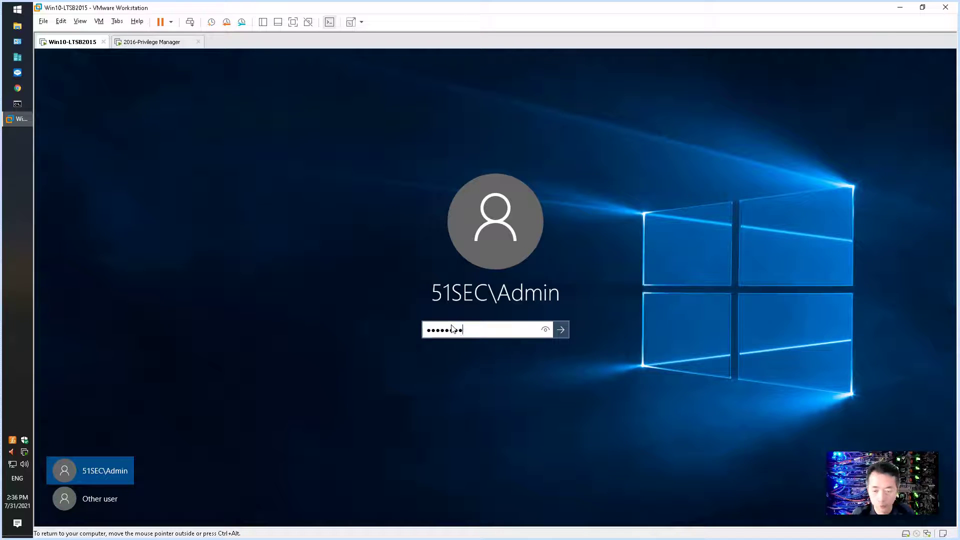
{"action": "key", "text": "Return"}
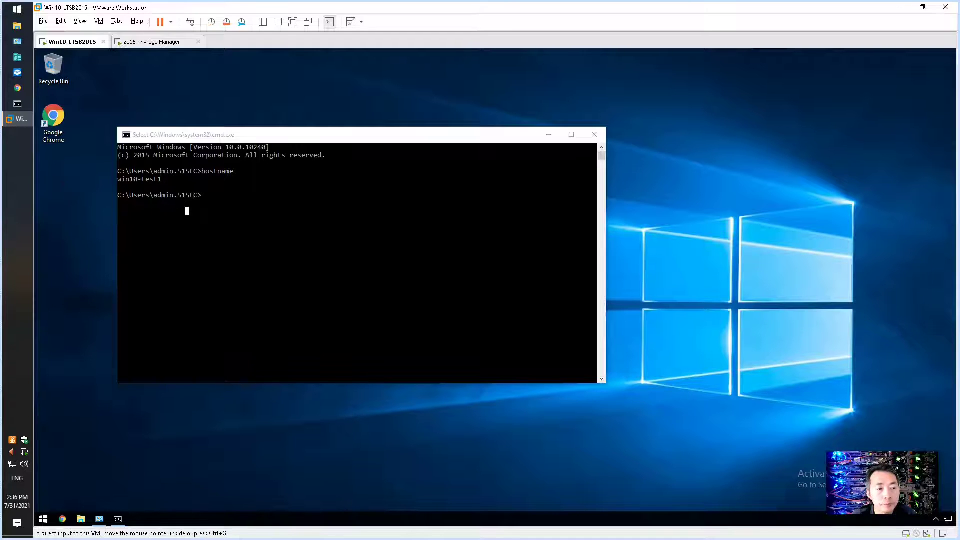
- Paste the Thycotic agent installer onto the Windows 10 desktop and launch it
{"action": "right_click", "coordinate": [61, 172]}
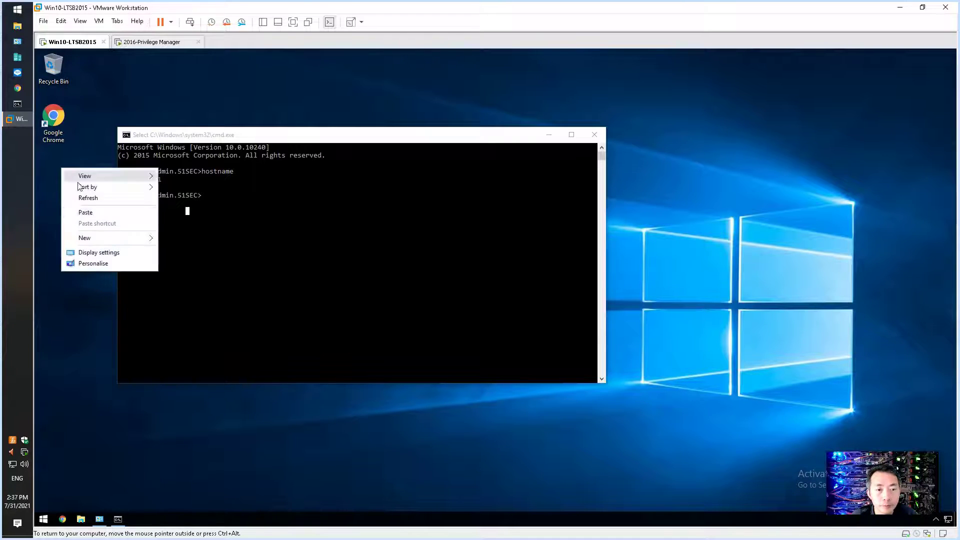
{"action": "left_click", "coordinate": [90, 212]}
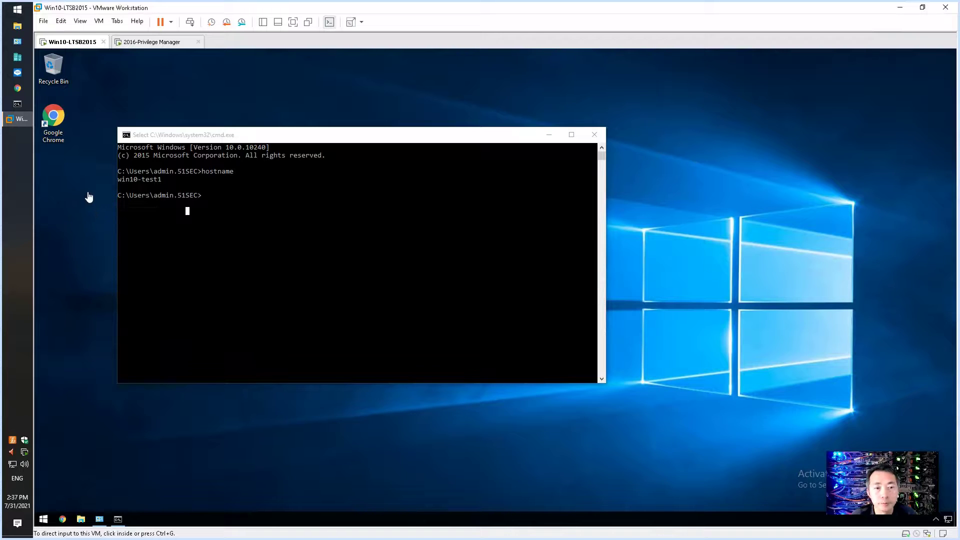
{"action": "double_click", "coordinate": [55, 170]}
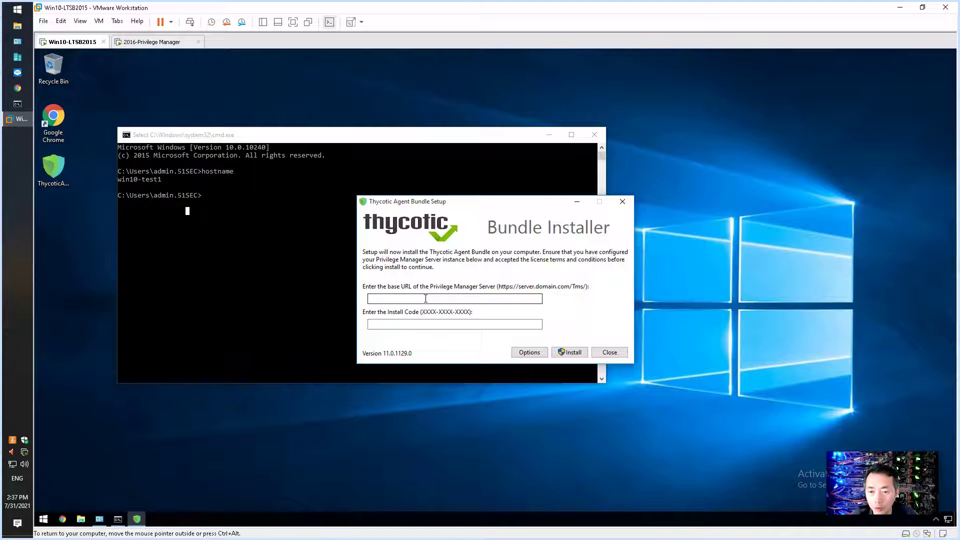
{"action": "left_click", "coordinate": [426, 298]}
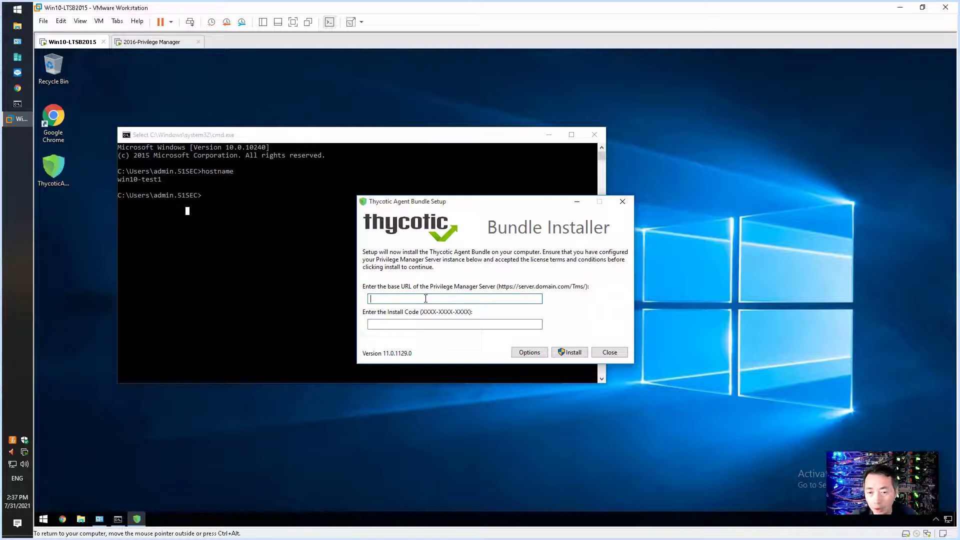
{"action": "left_click", "coordinate": [151, 41]}
{"action": "left_click", "coordinate": [205, 75]}
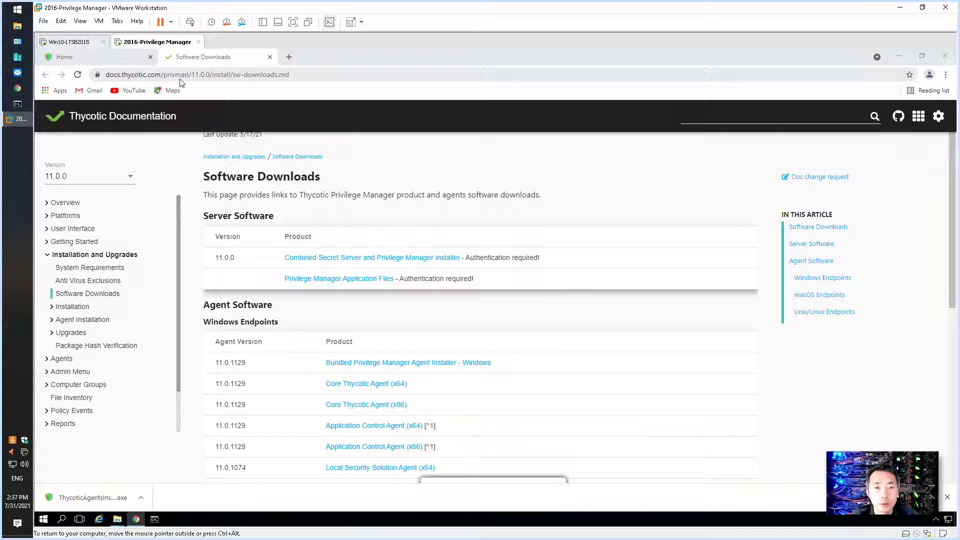
{"action": "left_click", "coordinate": [136, 58]}
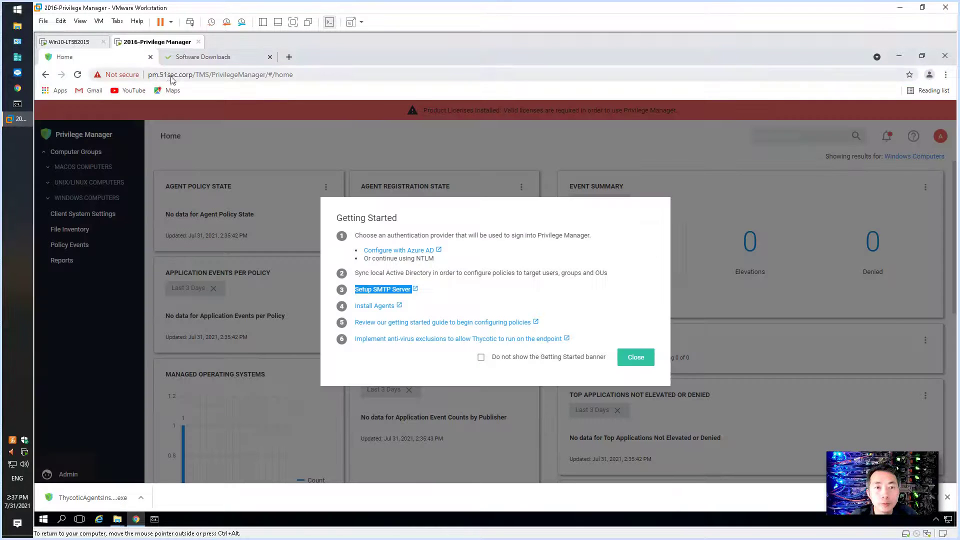
{"action": "left_click", "coordinate": [210, 75]}
{"action": "left_click", "coordinate": [216, 75]}
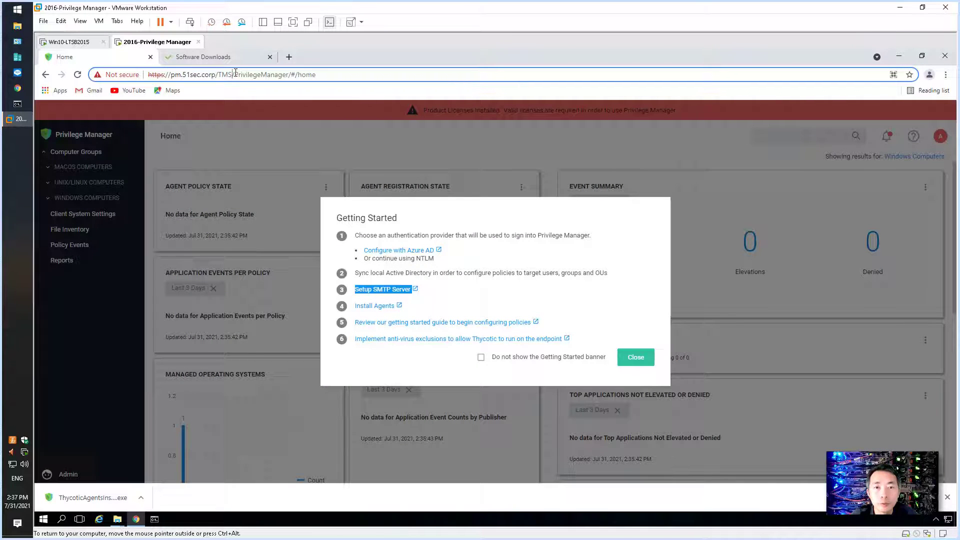
{"action": "left_click_drag", "start_coordinate": [234, 75], "coordinate": [115, 75]}
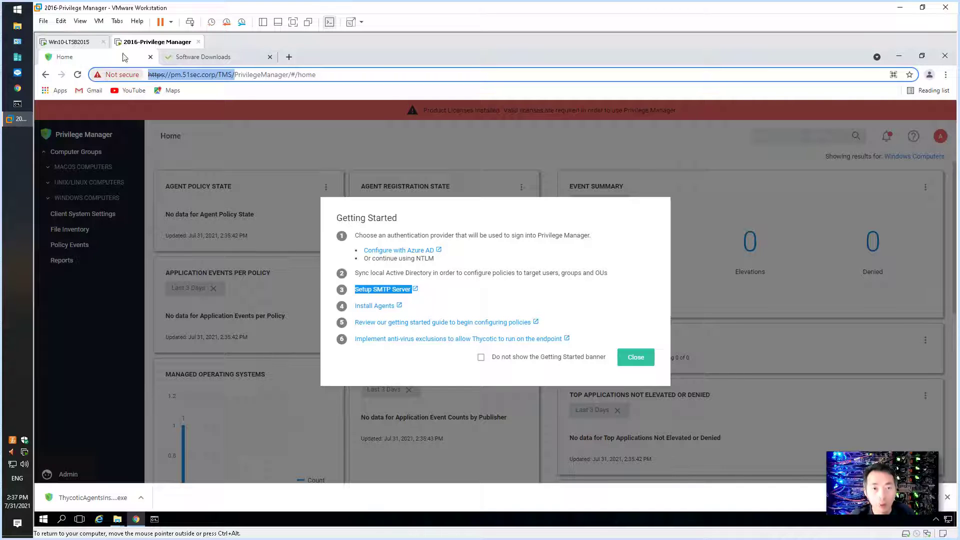
{"action": "left_click", "coordinate": [89, 44]}
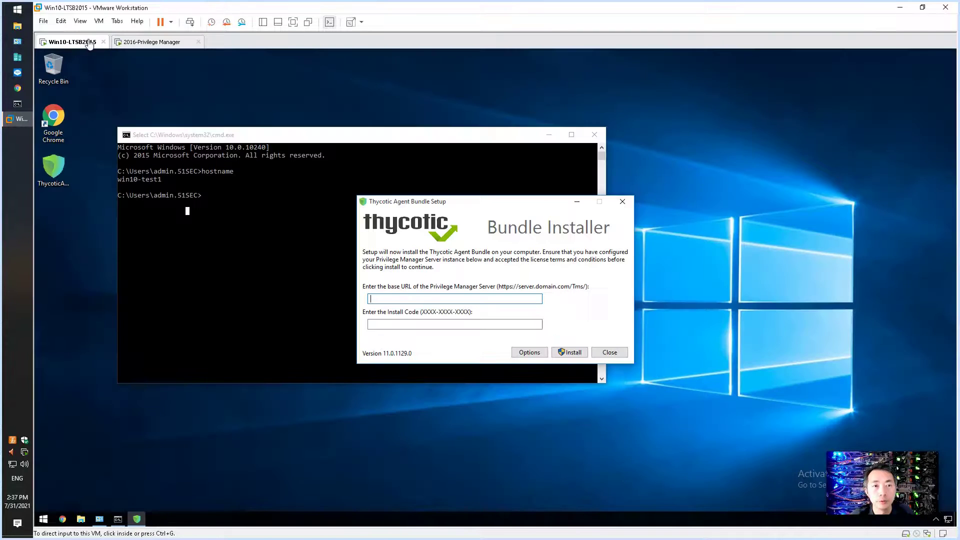
{"action": "left_click", "coordinate": [437, 299]}
{"action": "key", "text": "ctrl+v"}
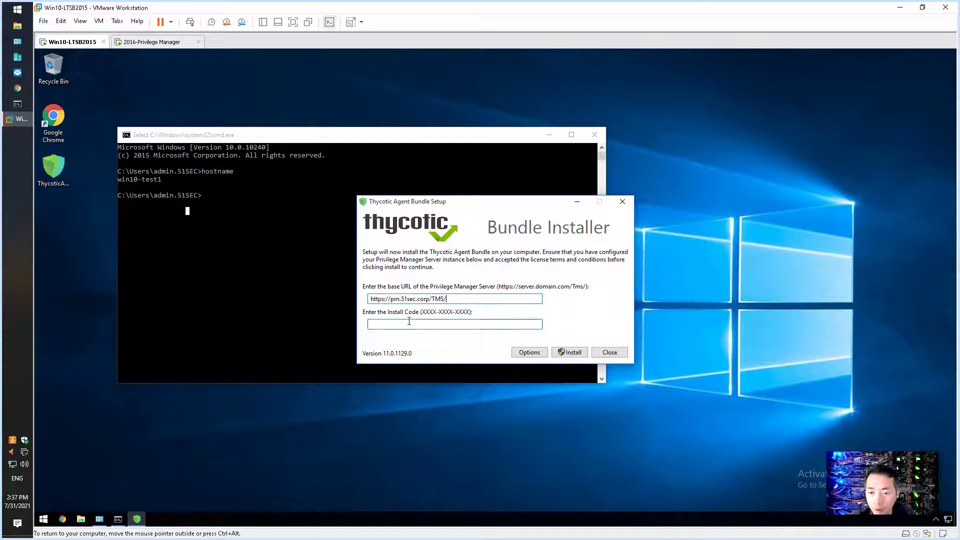
- On the server VM, dismiss Getting Started and copy the existing agent installation code from the Agents administration page
{"action": "left_click", "coordinate": [134, 43]}
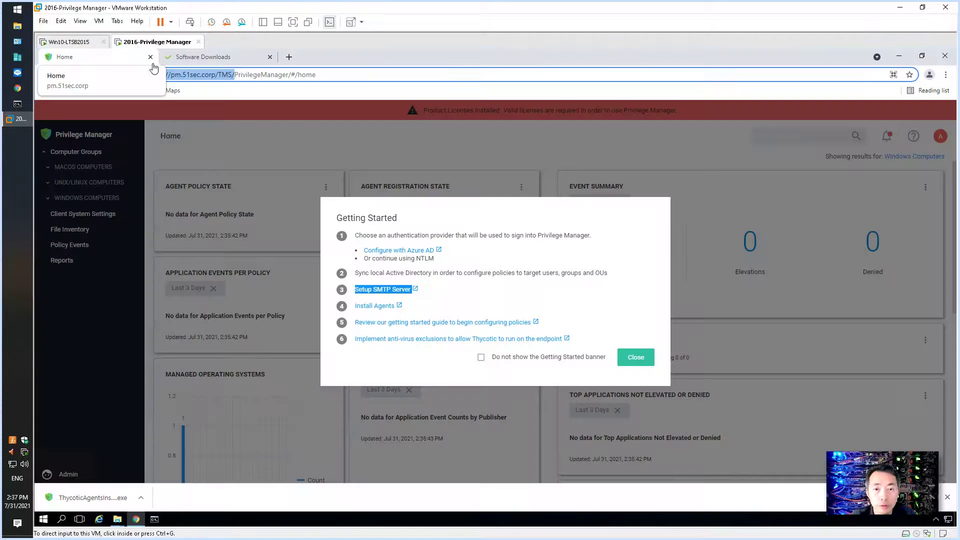
{"action": "left_click", "coordinate": [633, 357]}
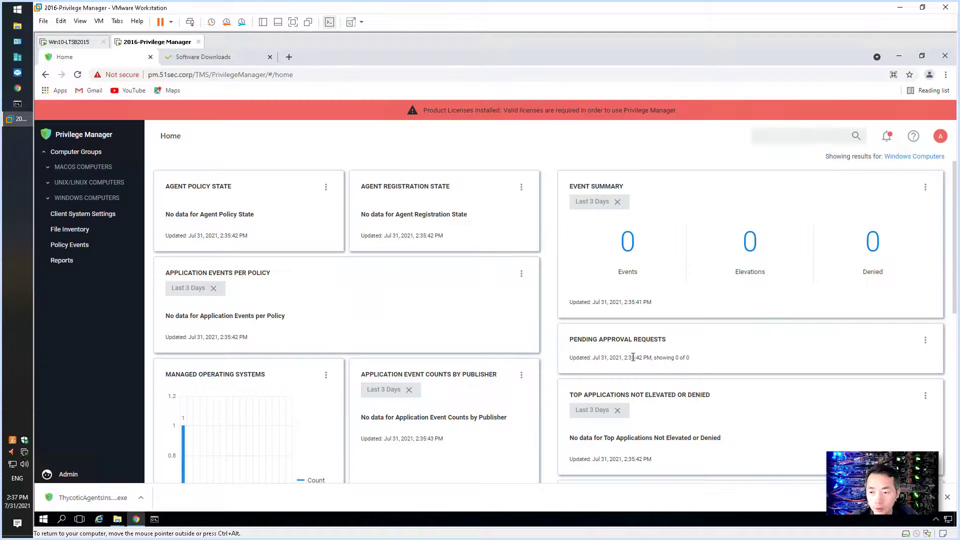
{"action": "left_click", "coordinate": [49, 199]}
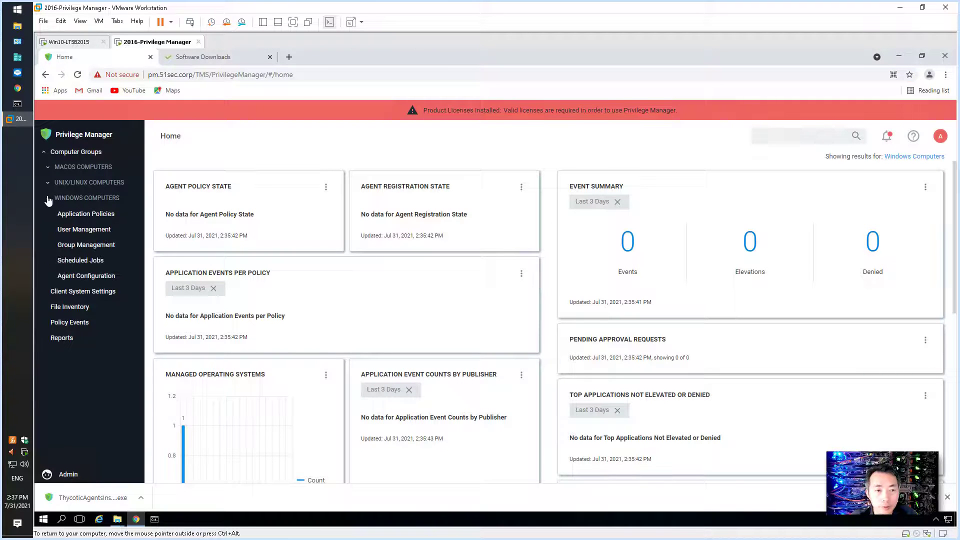
{"action": "left_click", "coordinate": [86, 475]}
{"action": "left_click", "coordinate": [210, 222]}
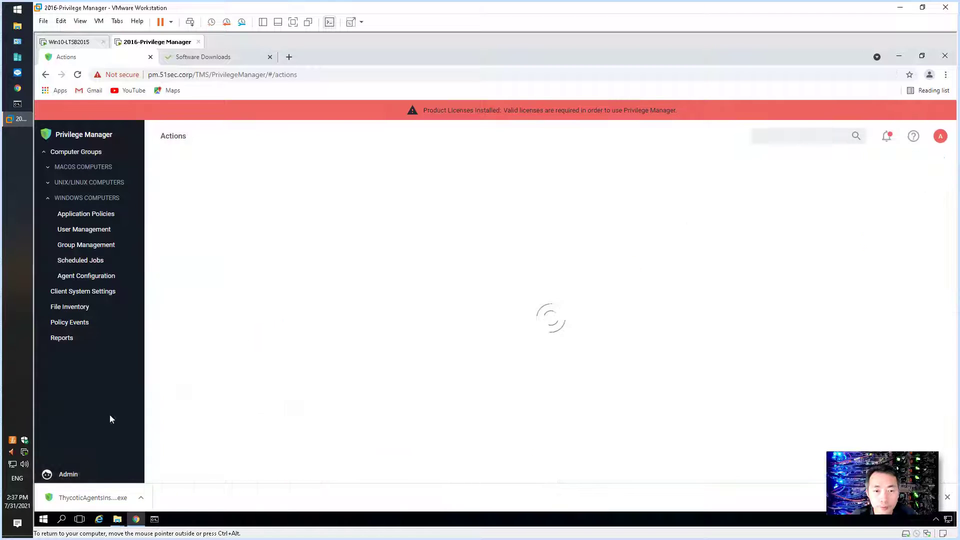
{"action": "left_click", "coordinate": [107, 474]}
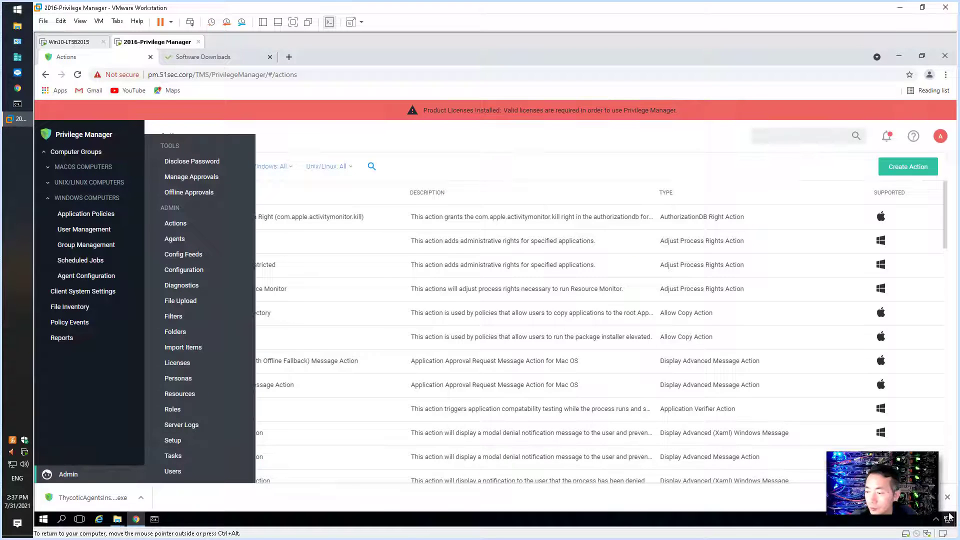
{"action": "left_click", "coordinate": [947, 496]}
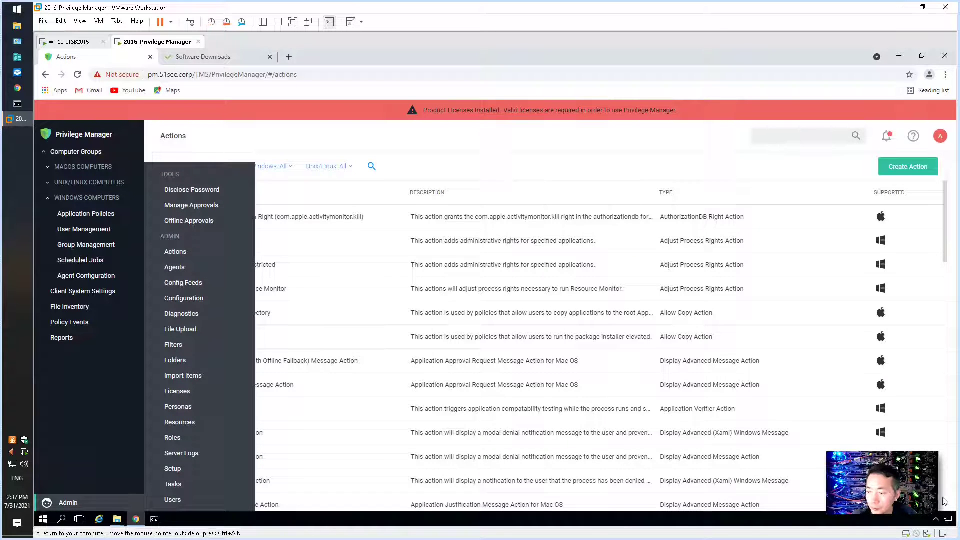
{"action": "left_click", "coordinate": [183, 269]}
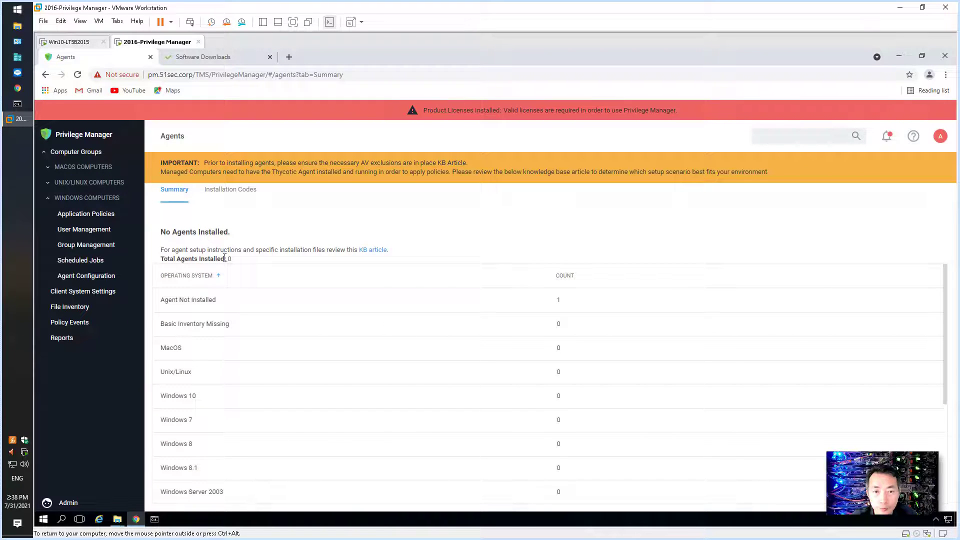
{"action": "left_click", "coordinate": [238, 194]}
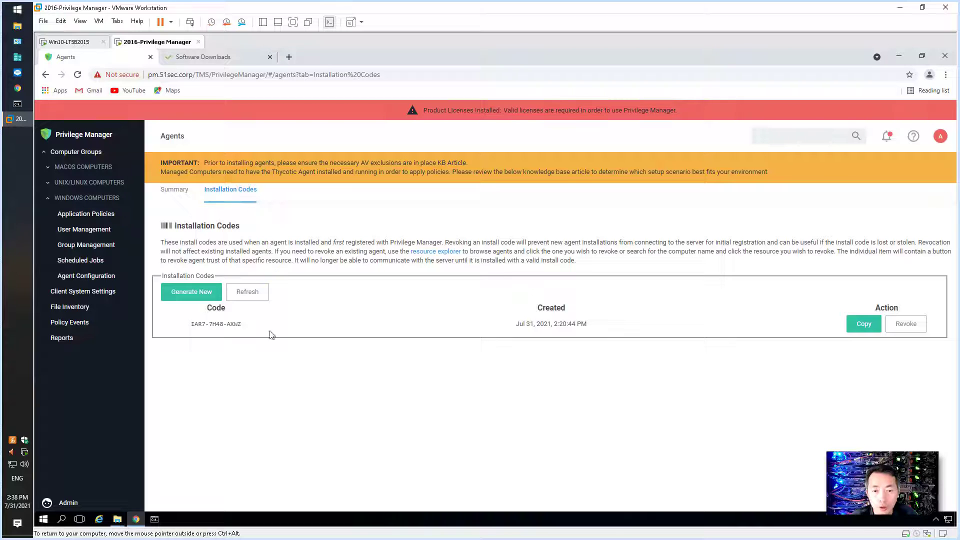
{"action": "left_click", "coordinate": [863, 324]}
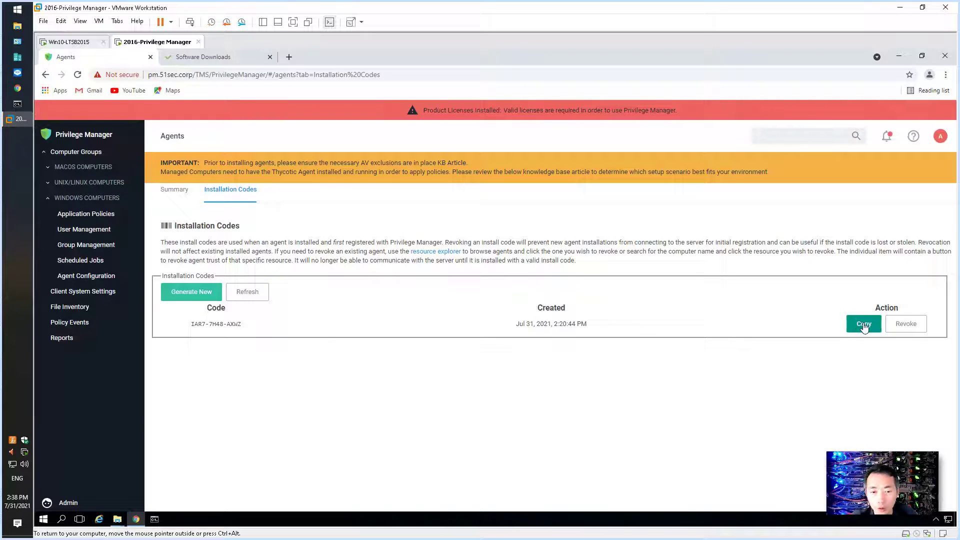
- Return to the Win10-LTSB2015 virtual machine and paste the install code into the Thycotic Agent Bundle Setup
{"action": "left_click", "coordinate": [75, 41]}
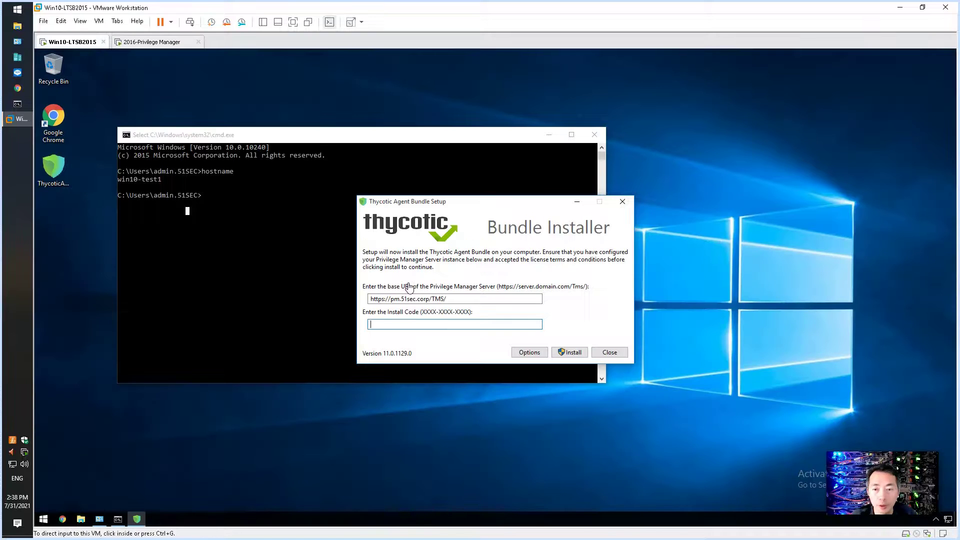
{"action": "left_click", "coordinate": [455, 325]}
{"action": "key", "text": "ctrl+v"}
- Install the Thycotic agent bundle, allowing it to make changes to the PC, and restart the Windows 10 machine
{"action": "left_click", "coordinate": [570, 352]}
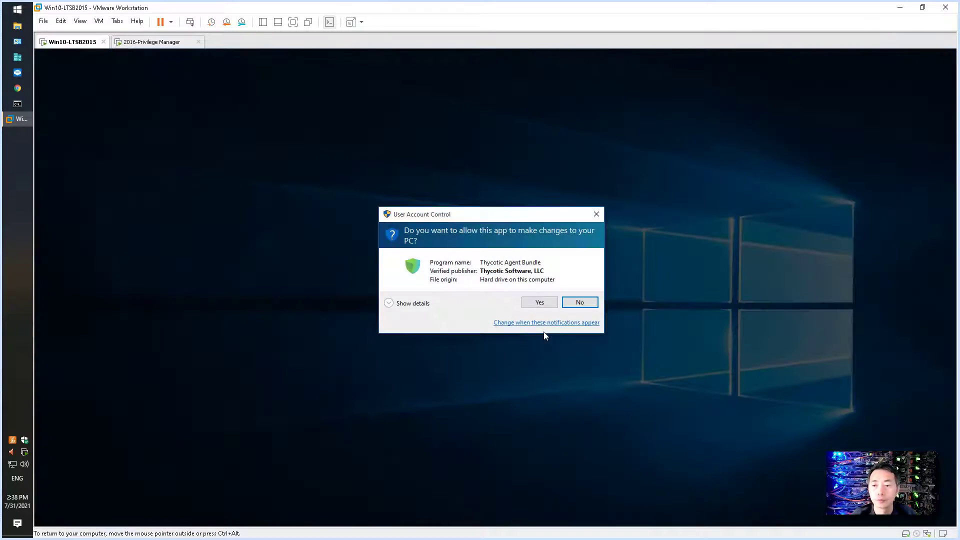
{"action": "left_click", "coordinate": [544, 304]}
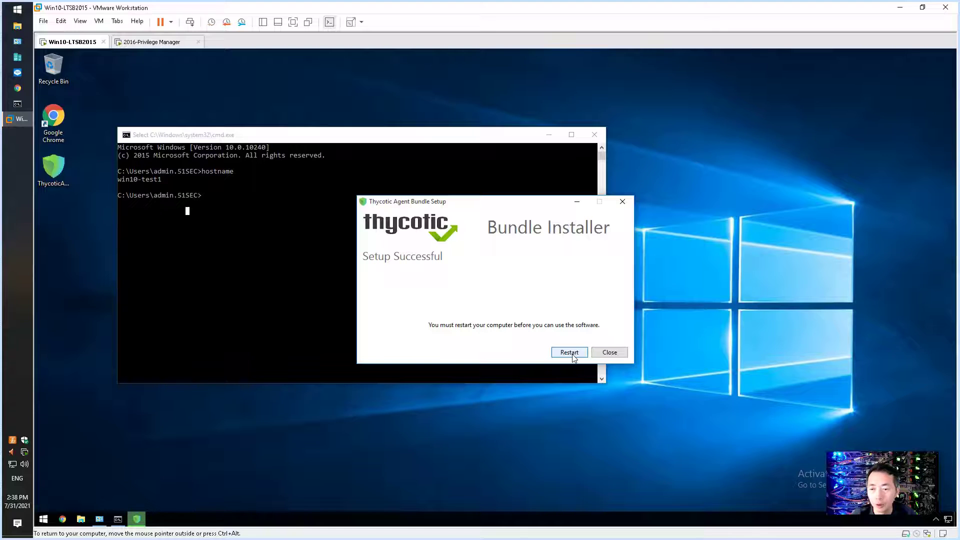
{"action": "left_click", "coordinate": [570, 353]}
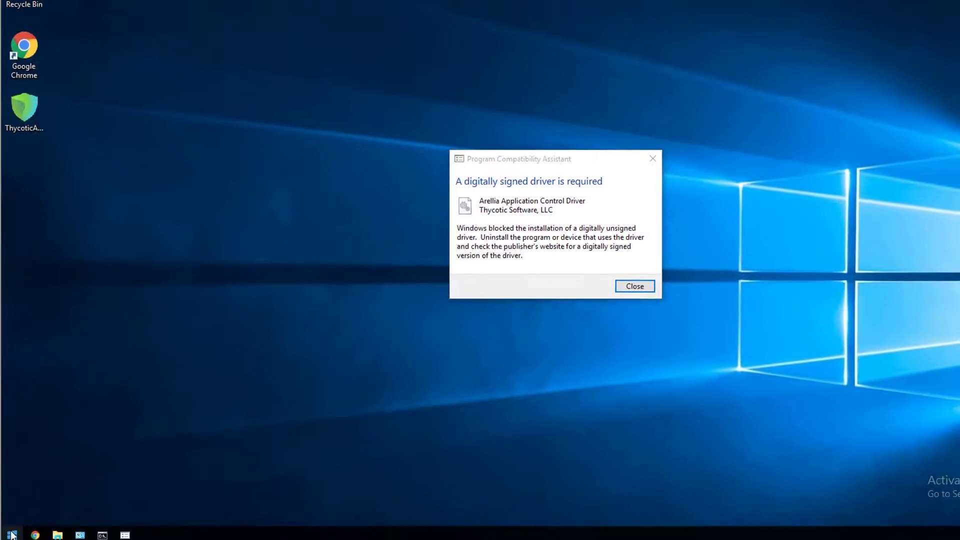
- Open the Local Group Policy Editor on the Windows 10 machine by running gpedit.msc
{"action": "right_click", "coordinate": [13, 533]}
{"action": "left_click", "coordinate": [48, 489]}
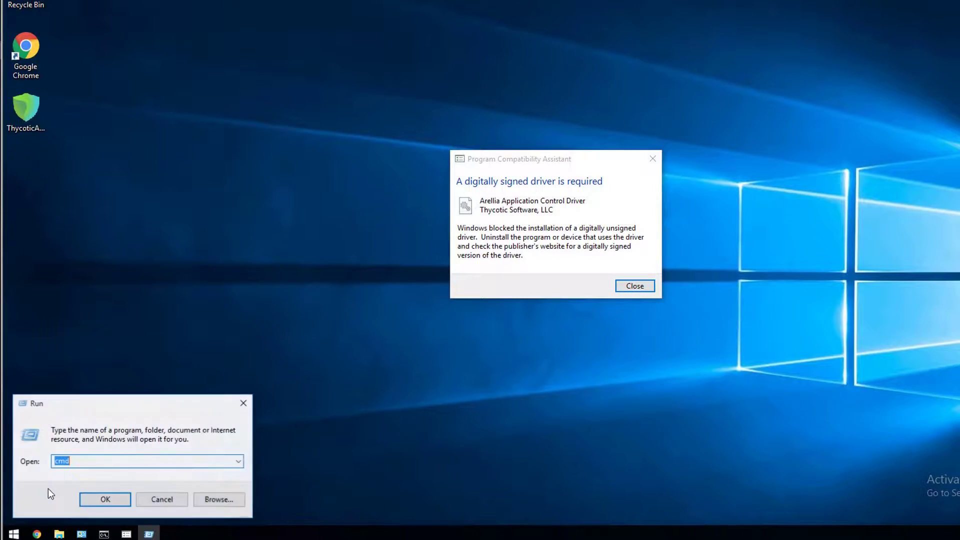
{"action": "type", "text": "gpedit"}
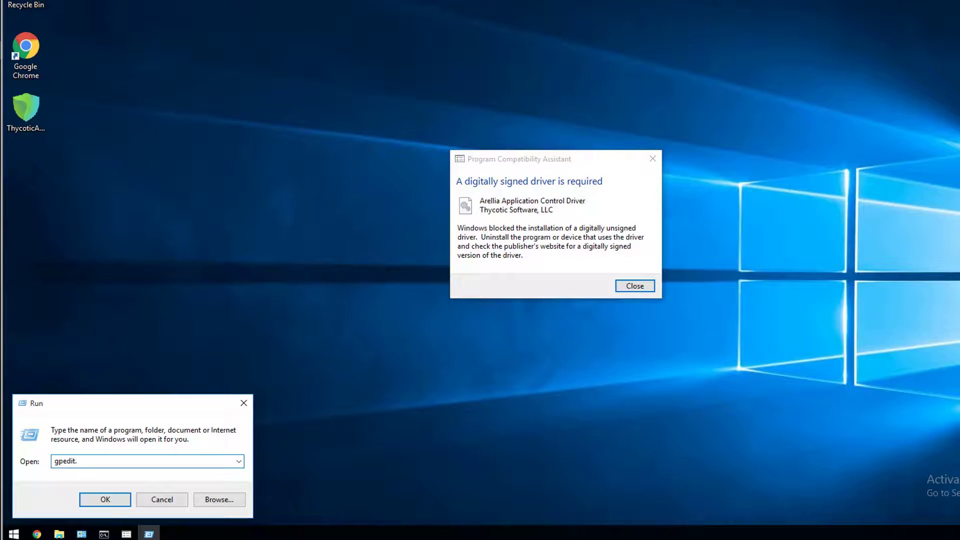
{"action": "type", "text": ".msc"}
{"action": "key", "text": "Return"}
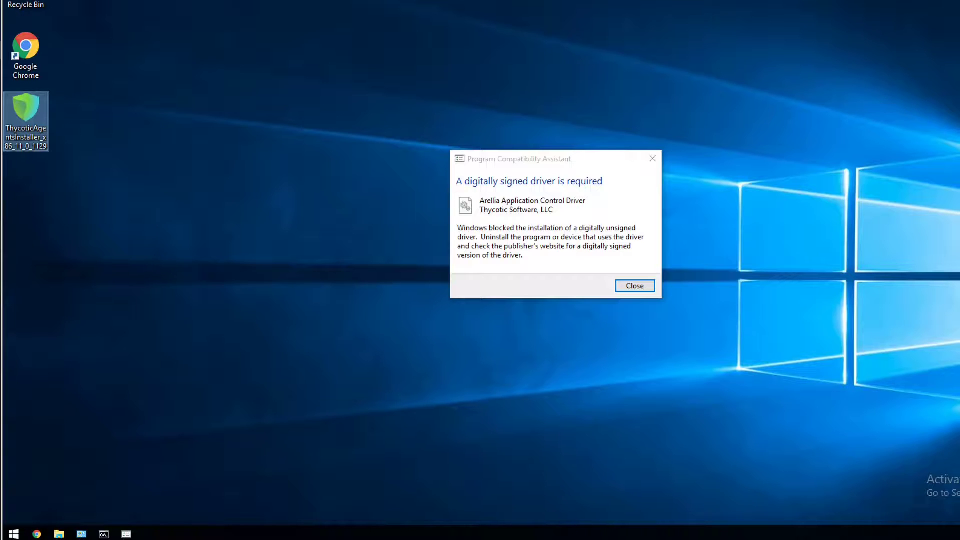
{"action": "left_click", "coordinate": [514, 66]}
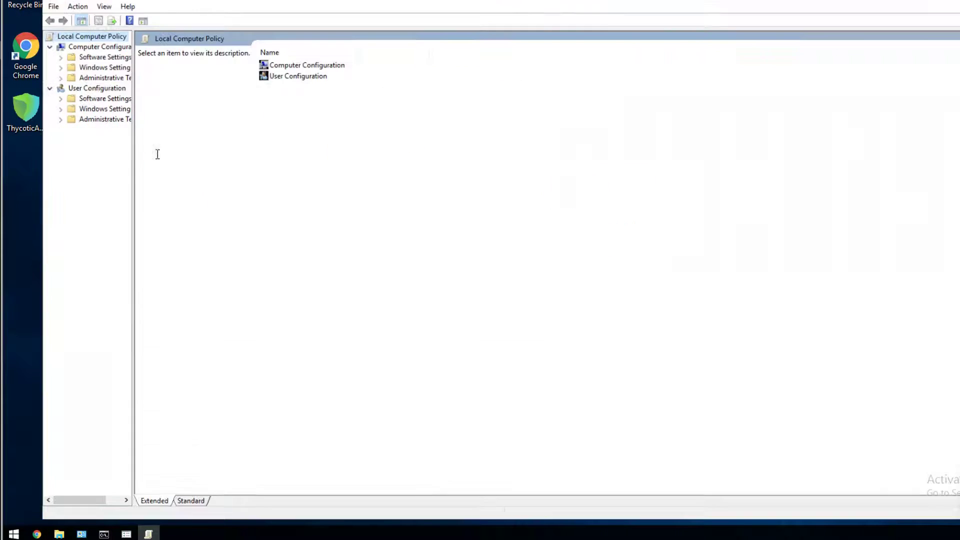
- Widen the policy tree and view the Driver Installation settings under User Configuration, Administrative Templates, System
{"action": "left_click", "coordinate": [22, 93]}
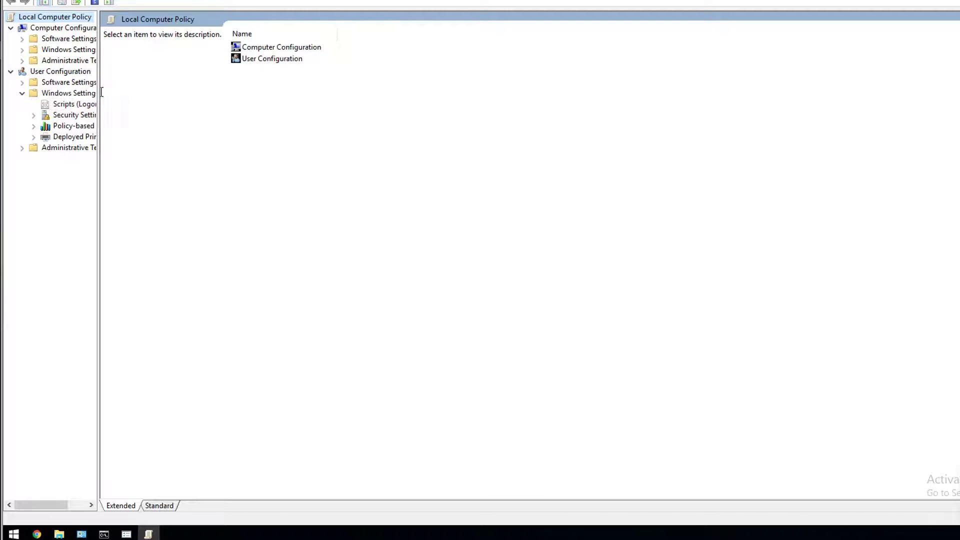
{"action": "left_click_drag", "start_coordinate": [248, 102], "coordinate": [252, 103]}
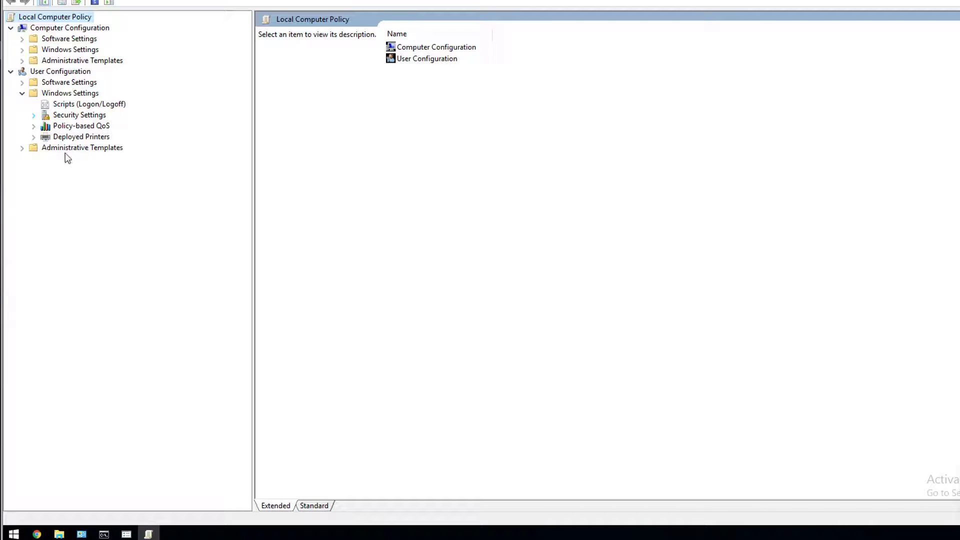
{"action": "left_click", "coordinate": [26, 149]}
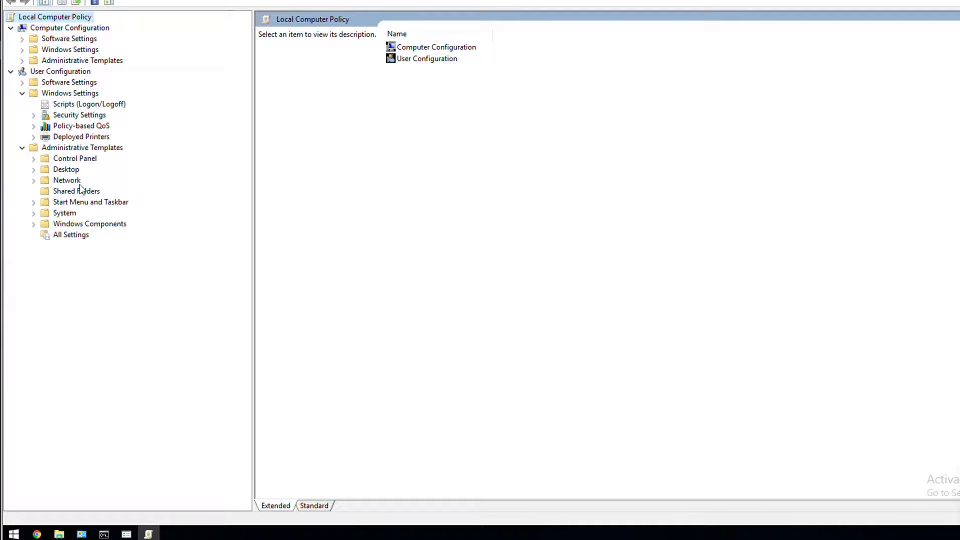
{"action": "double_click", "coordinate": [90, 114]}
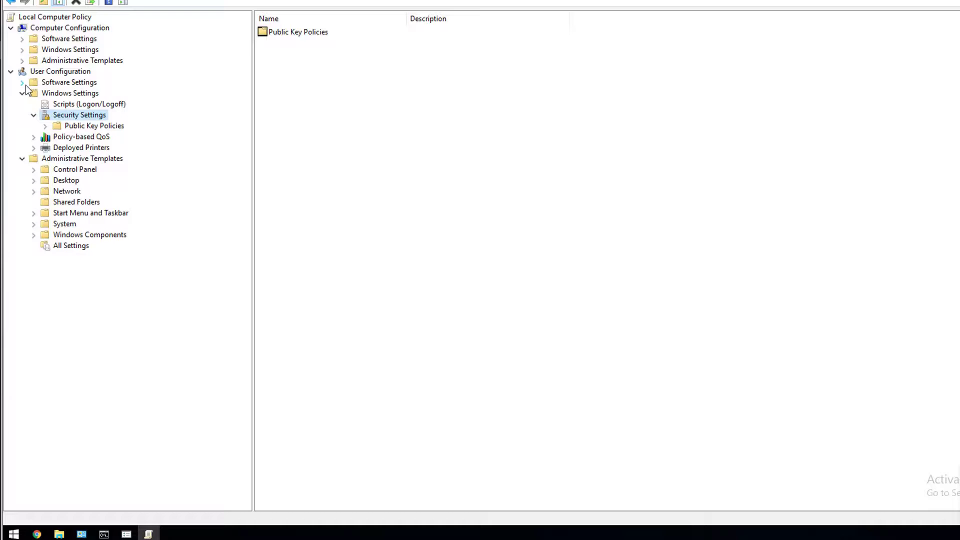
{"action": "left_click", "coordinate": [33, 224]}
{"action": "left_click", "coordinate": [76, 250]}
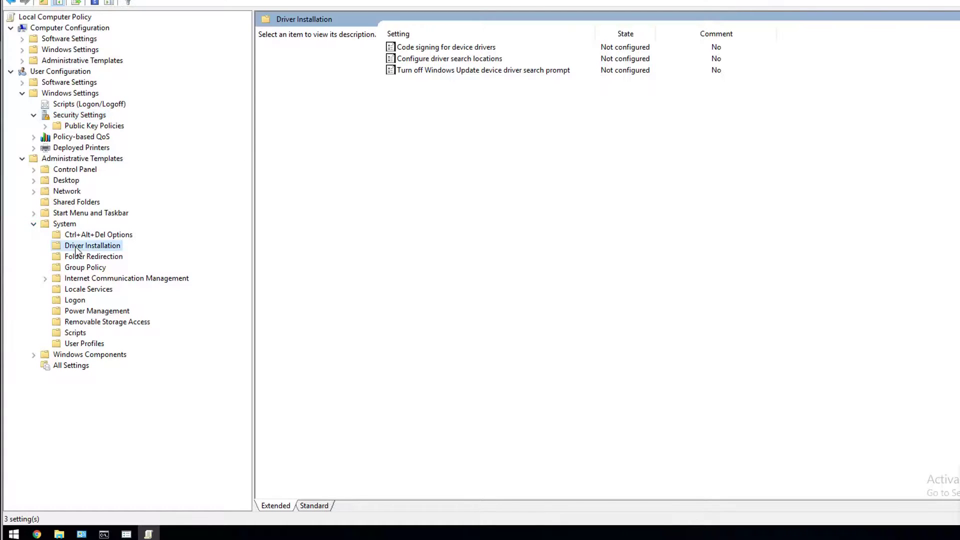
- Look through the Control Panel, Network and Desktop folders of the User Configuration Administrative Templates for the relevant policy
{"action": "left_click", "coordinate": [34, 225]}
{"action": "left_click", "coordinate": [35, 170]}
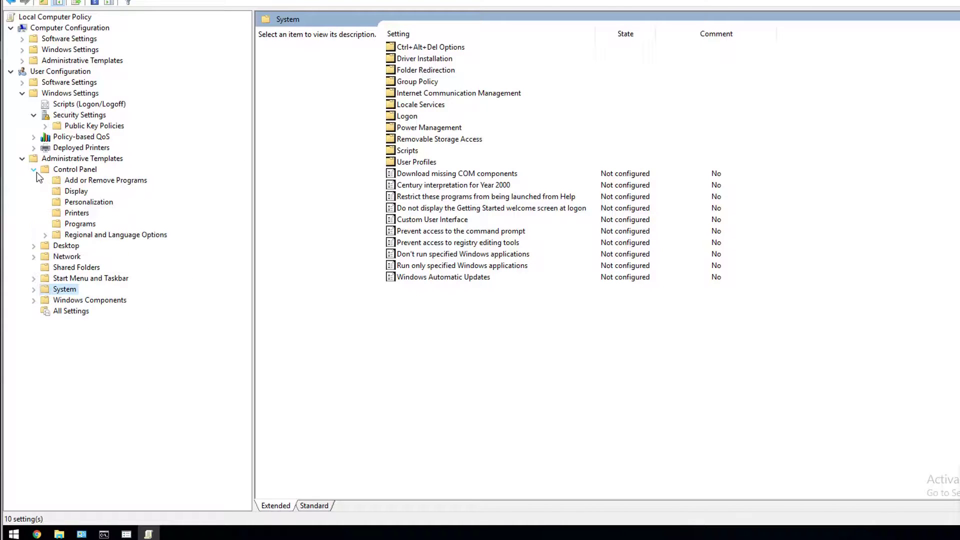
{"action": "left_click", "coordinate": [34, 170]}
{"action": "left_click", "coordinate": [22, 93]}
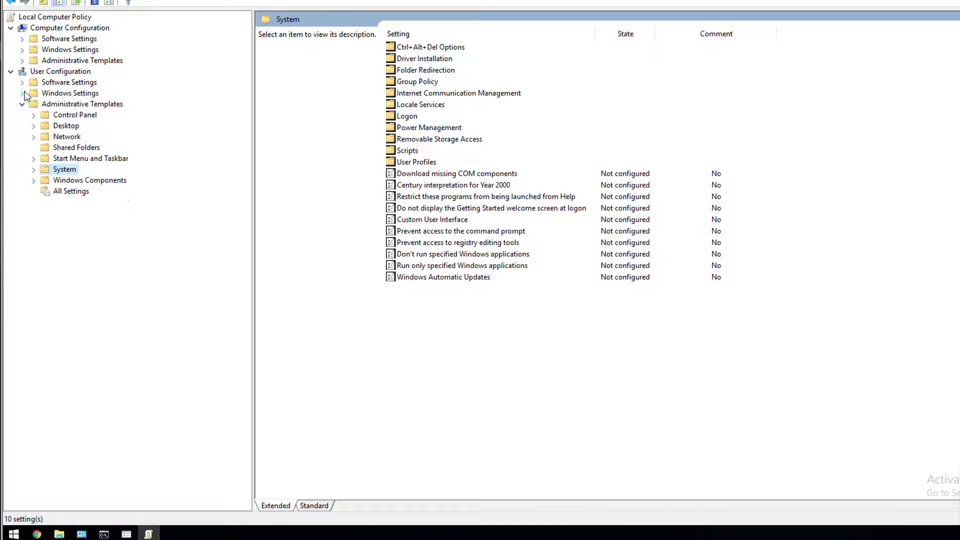
{"action": "left_click", "coordinate": [23, 104]}
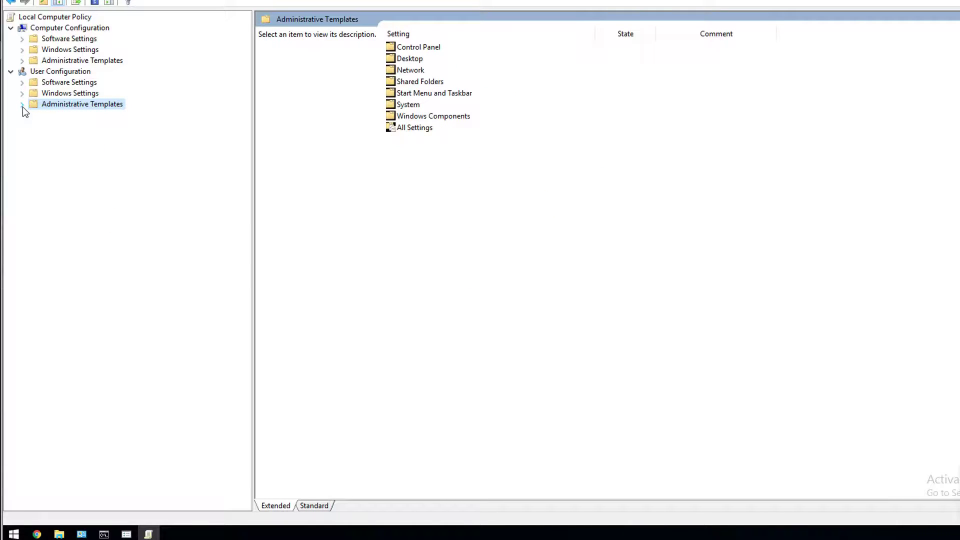
{"action": "left_click", "coordinate": [23, 105]}
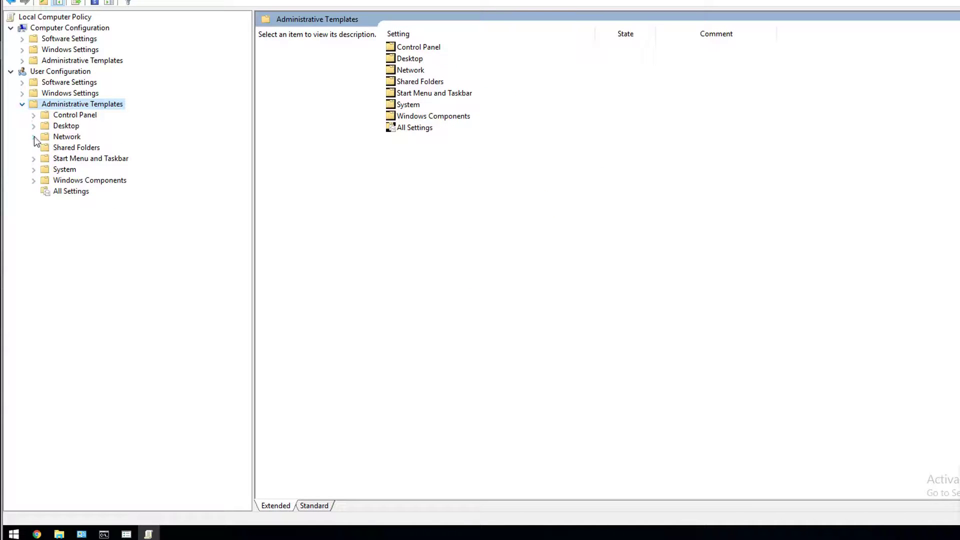
{"action": "left_click", "coordinate": [34, 136]}
{"action": "left_click", "coordinate": [34, 136]}
{"action": "left_click", "coordinate": [34, 125]}
{"action": "left_click", "coordinate": [34, 125]}
{"action": "left_click", "coordinate": [34, 115]}
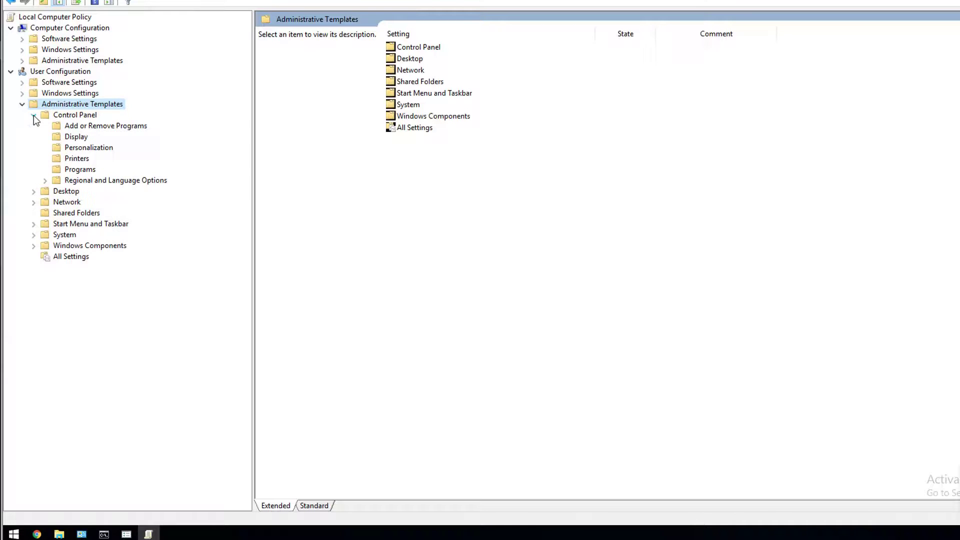
{"action": "left_click", "coordinate": [34, 115]}
{"action": "left_click", "coordinate": [34, 116]}
{"action": "left_click", "coordinate": [34, 116]}
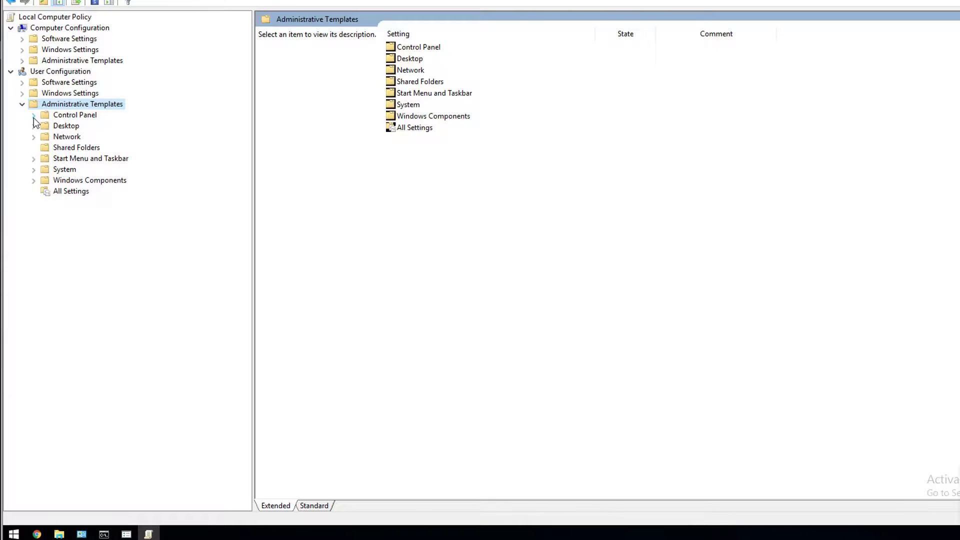
- Show the Application Compatibility settings under Windows Components in the User Configuration Administrative Templates
{"action": "left_click", "coordinate": [34, 170]}
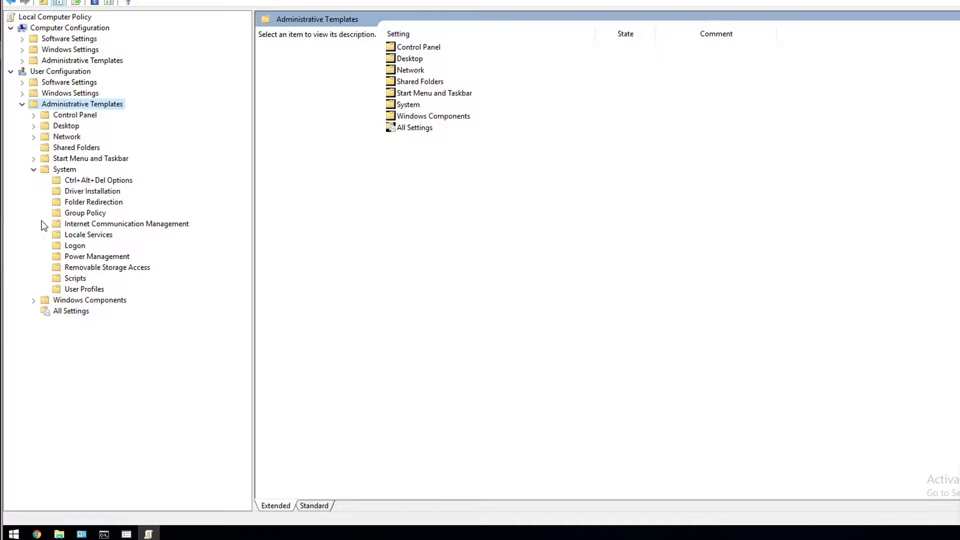
{"action": "left_click", "coordinate": [34, 301]}
{"action": "scroll", "coordinate": [74, 152], "scroll_direction": "up", "scroll_amount": 3}
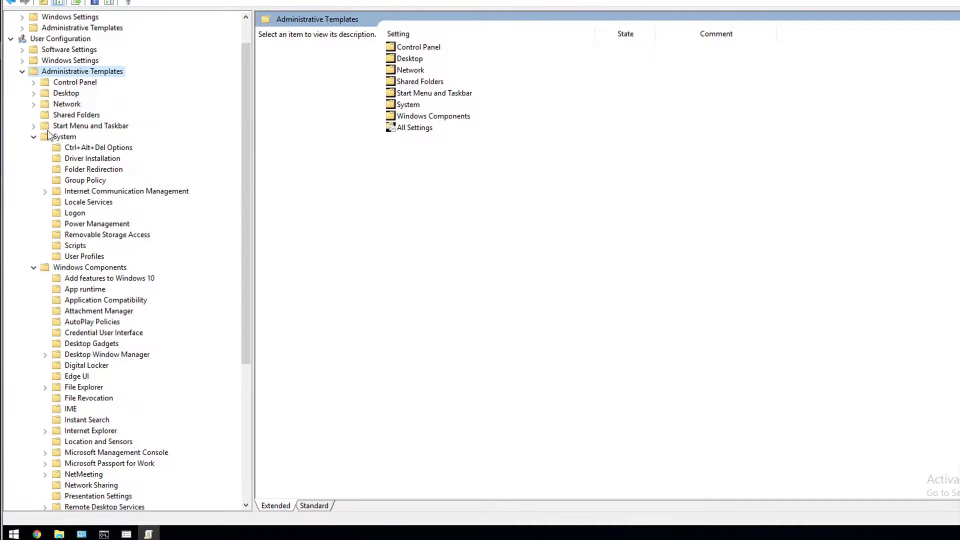
{"action": "left_click", "coordinate": [34, 136]}
{"action": "left_click", "coordinate": [34, 146]}
{"action": "left_click", "coordinate": [34, 180]}
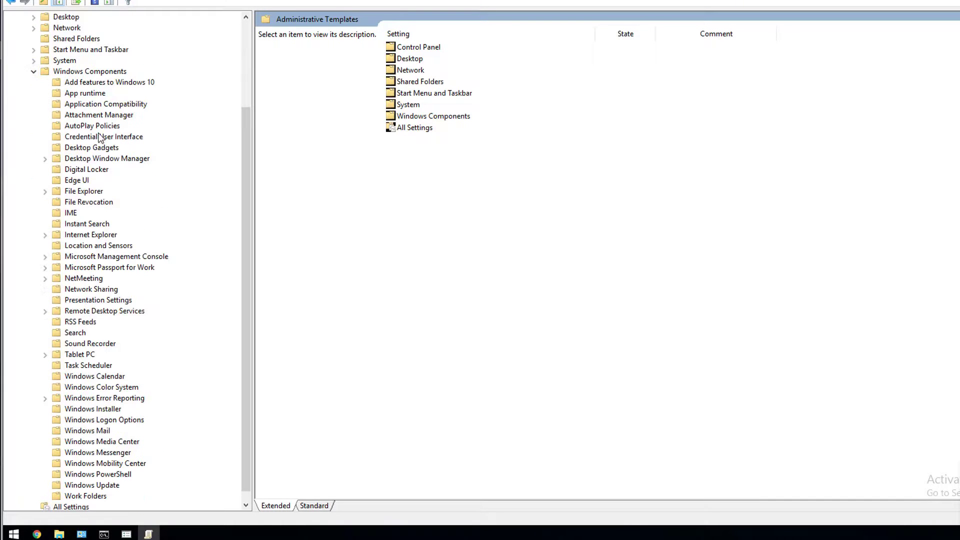
{"action": "left_click", "coordinate": [137, 106]}
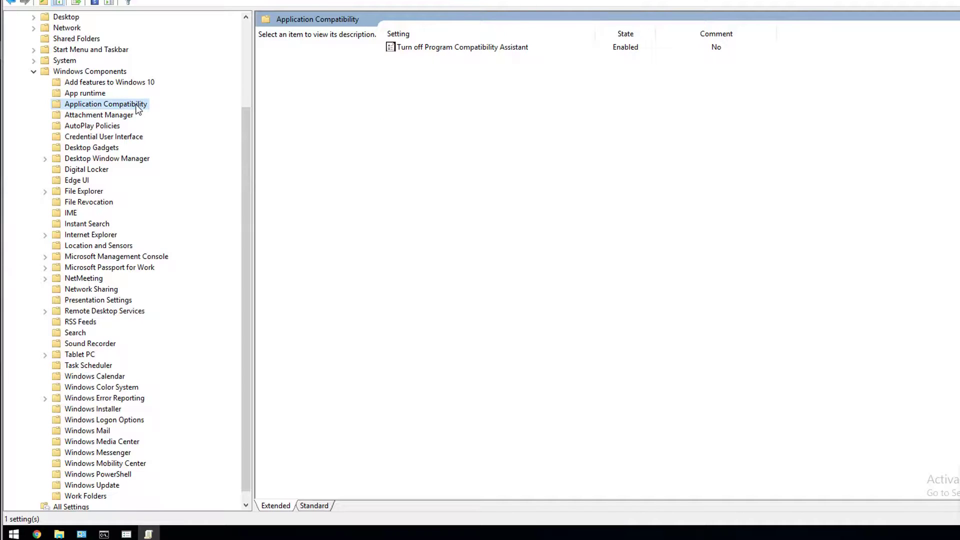
- Review the Turn off Program Compatibility Assistant policy, accept it as Enabled, and close the Local Group Policy Editor
{"action": "double_click", "coordinate": [434, 45]}
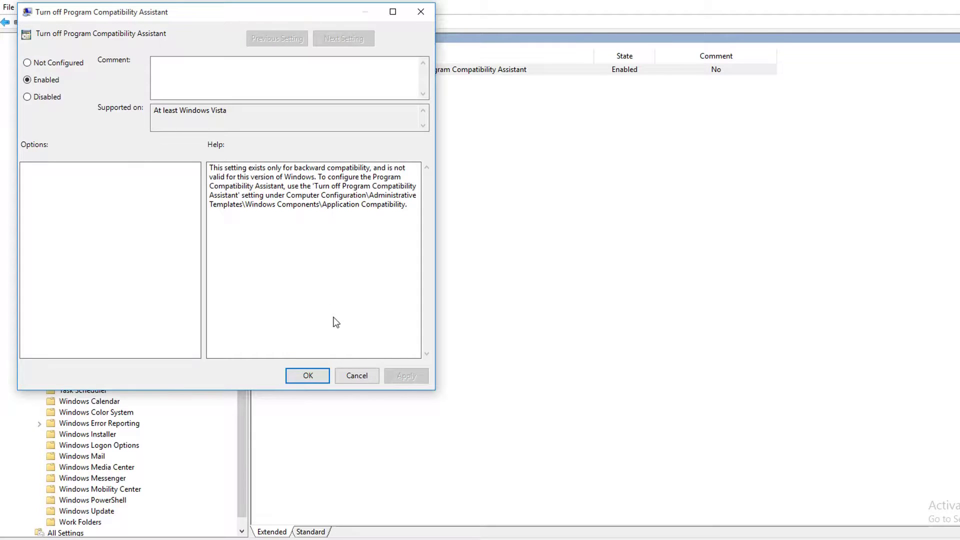
{"action": "left_click", "coordinate": [307, 375]}
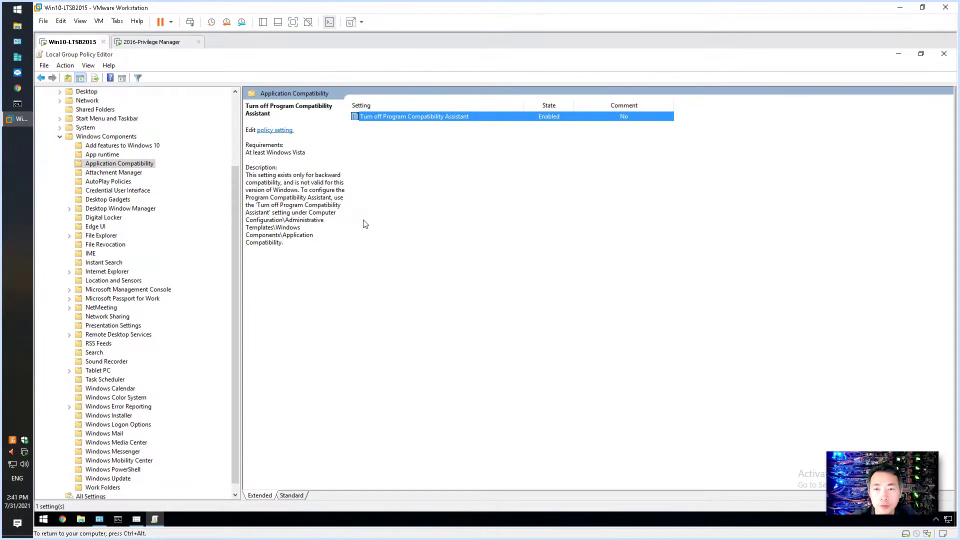
{"action": "left_click", "coordinate": [943, 56]}
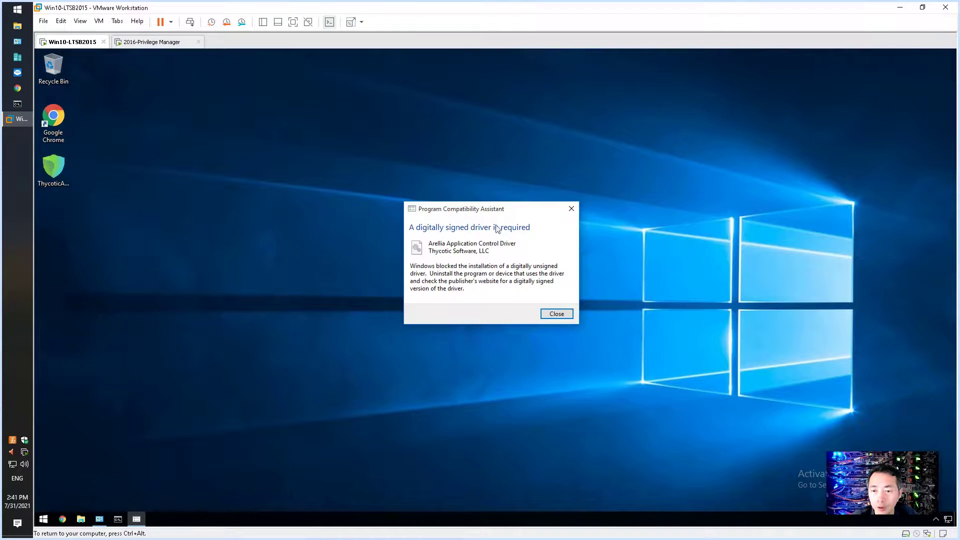
- Dismiss the Program Compatibility Assistant alert about the unsigned driver, and update and restart the Windows 10 machine
{"action": "left_click", "coordinate": [566, 314]}
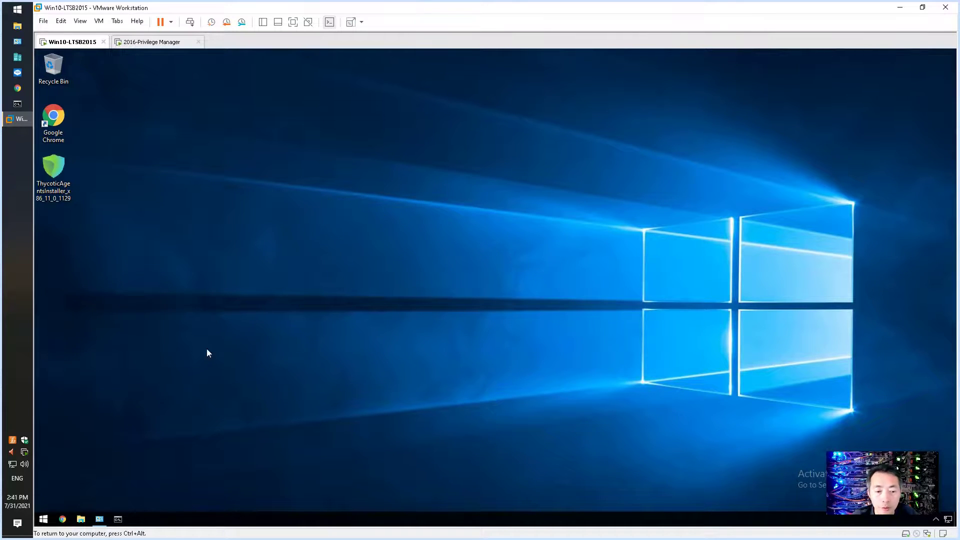
{"action": "left_click", "coordinate": [44, 519]}
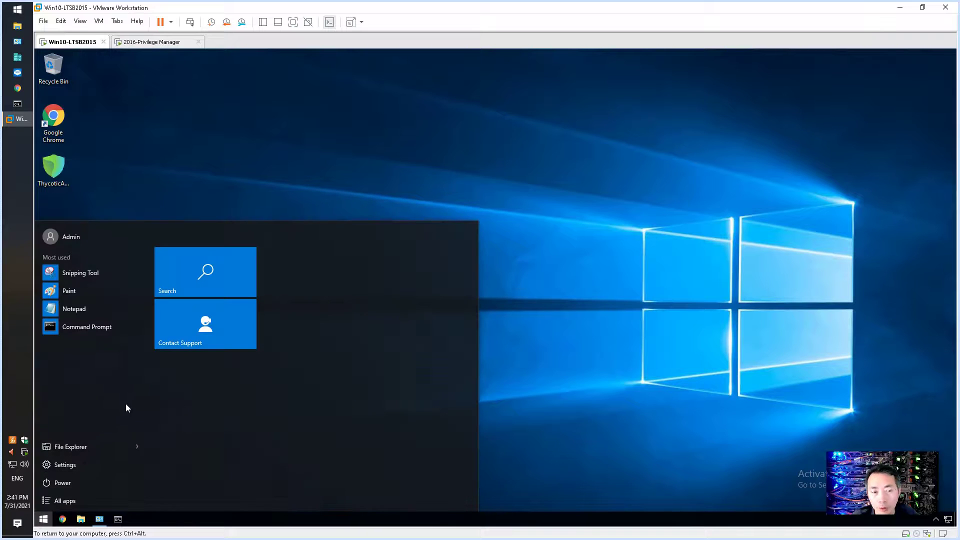
{"action": "left_click", "coordinate": [73, 484]}
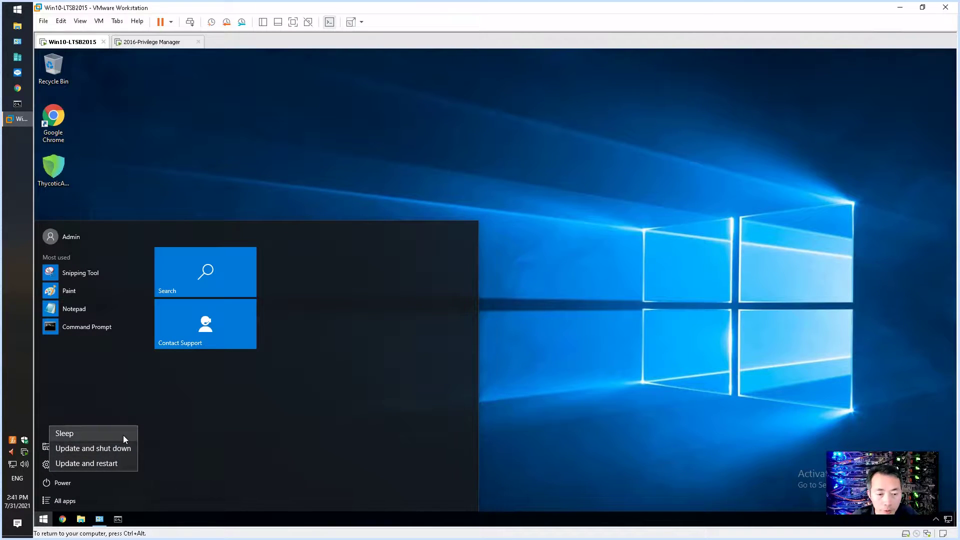
{"action": "left_click", "coordinate": [130, 466]}
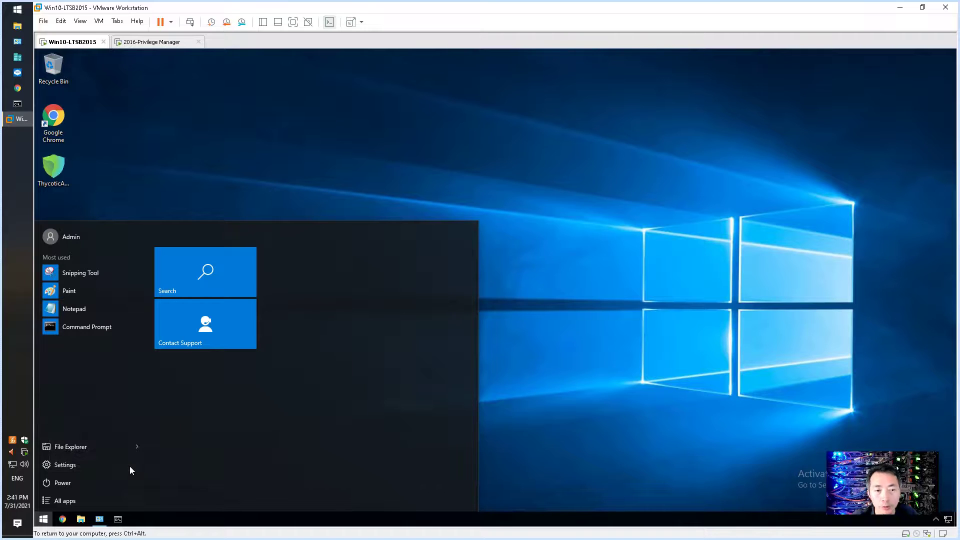